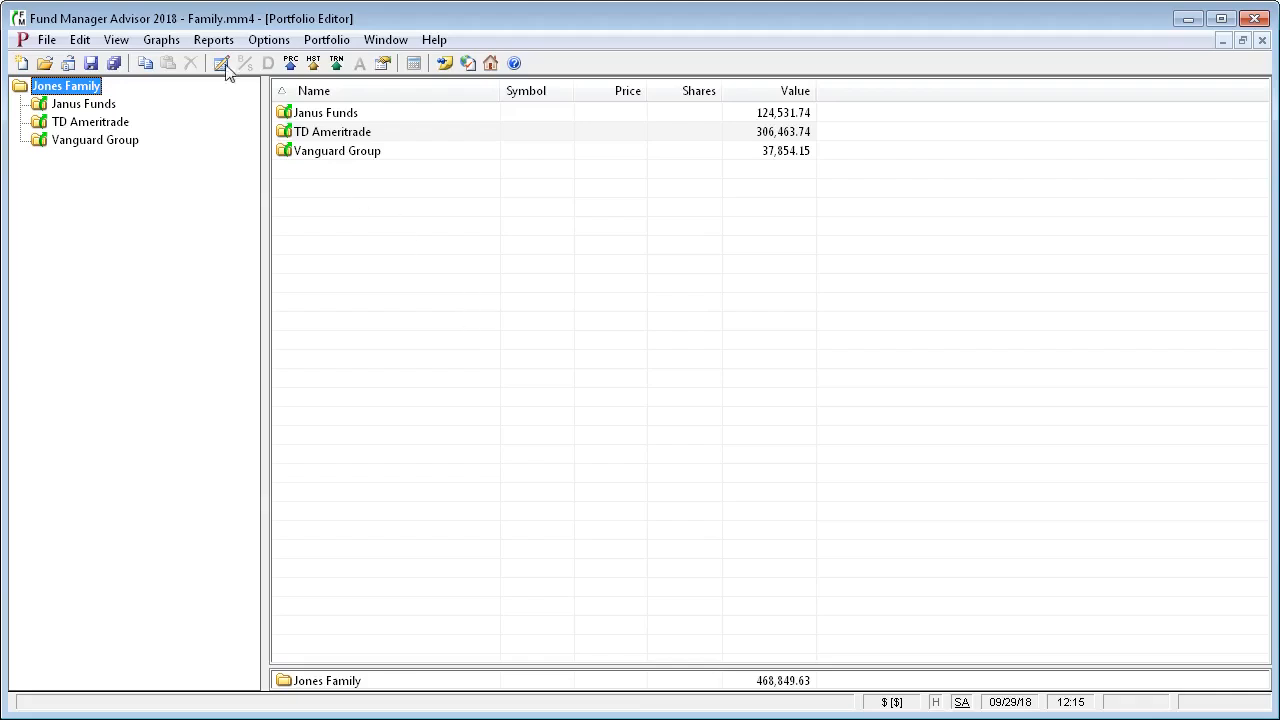
Start a Portfolio Value report and review the available report types and sub-portfolios in its settings
{"action": "left_click", "coordinate": [214, 40]}
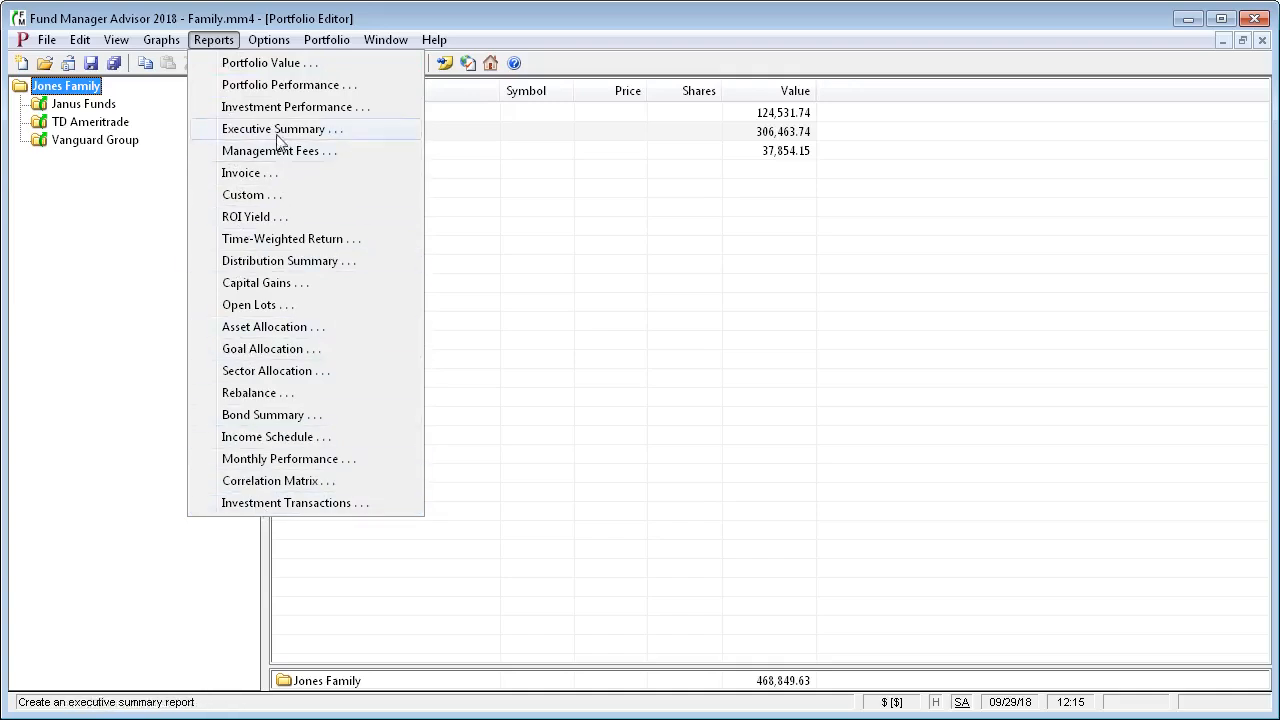
{"action": "left_click", "coordinate": [272, 63]}
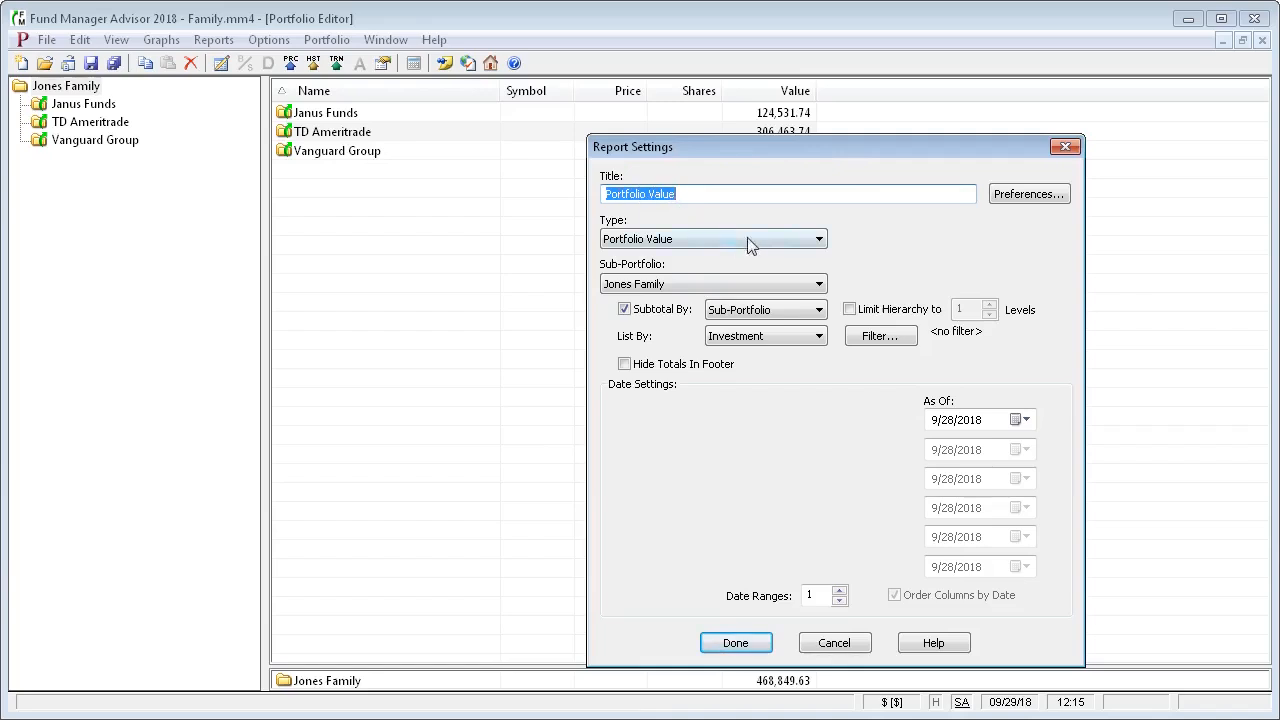
{"action": "left_click", "coordinate": [818, 241]}
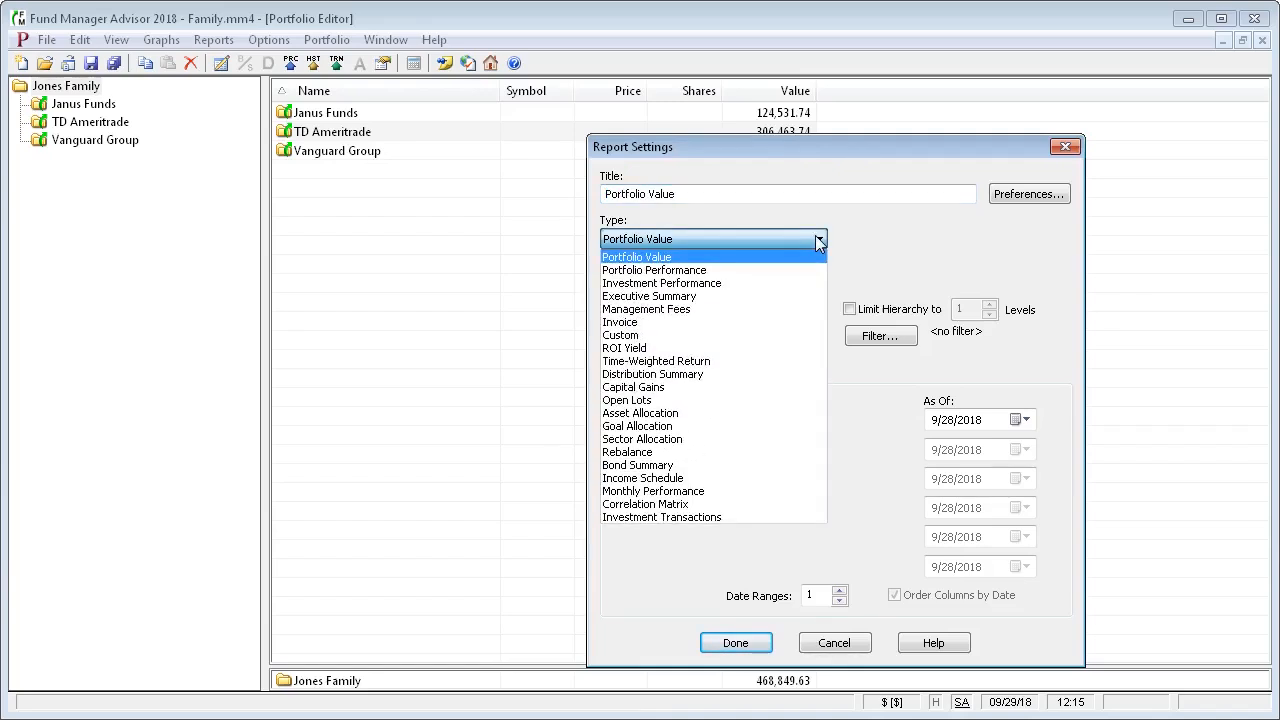
{"action": "left_click", "coordinate": [818, 241]}
{"action": "left_click", "coordinate": [819, 285]}
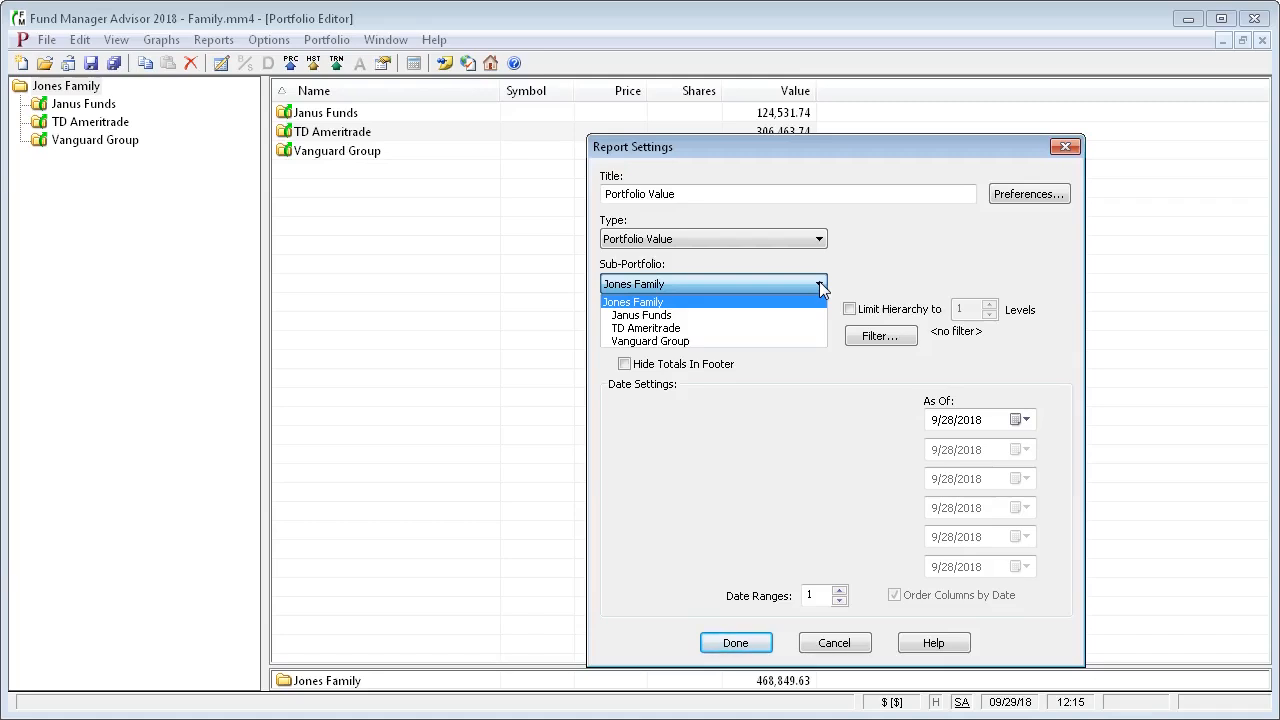
{"action": "left_click", "coordinate": [820, 286]}
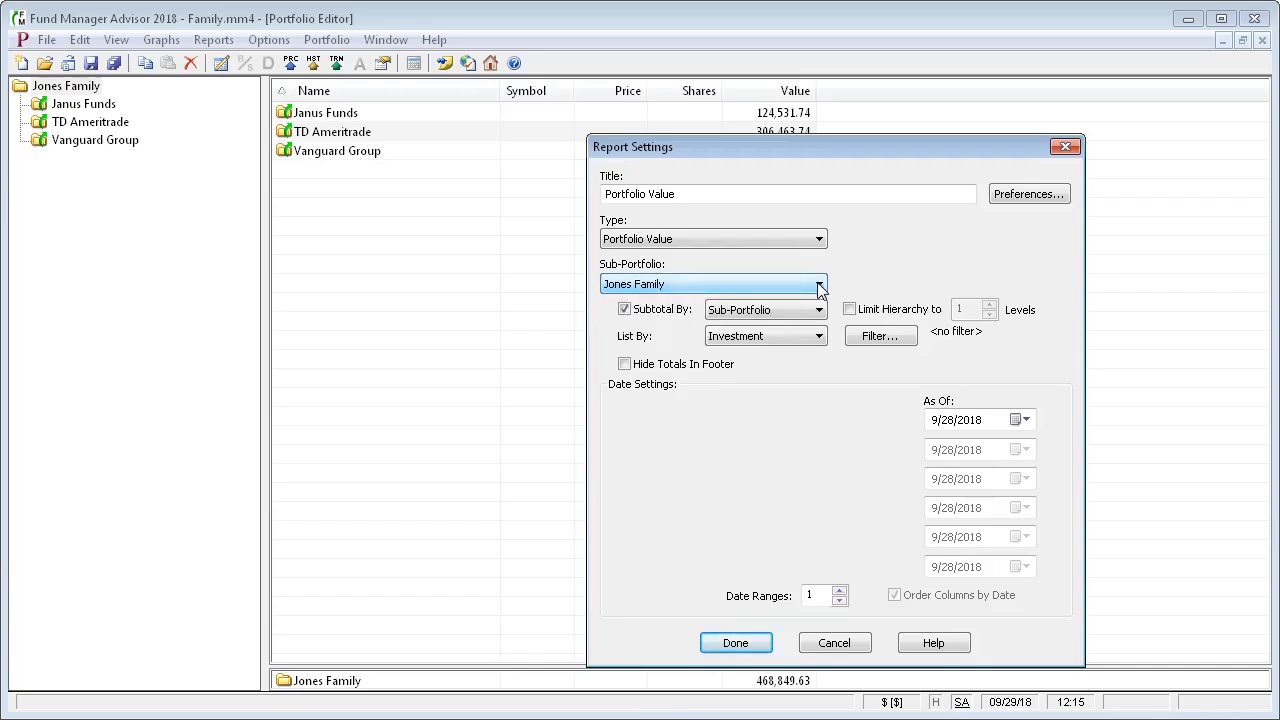
Review the report's subtotal grouping choices and choose Investment as the list-by option
{"action": "key", "text": "Tab"}
{"action": "key", "text": "Tab"}
{"action": "left_click", "coordinate": [819, 311]}
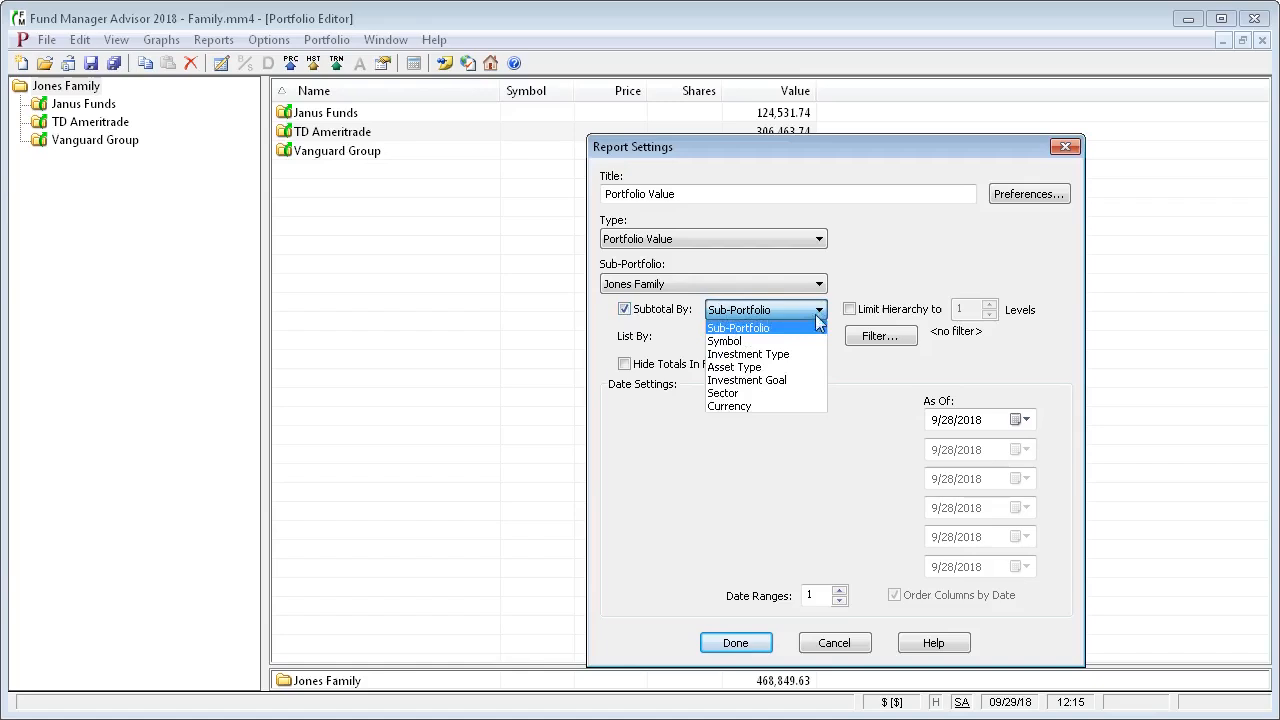
{"action": "left_click", "coordinate": [815, 311]}
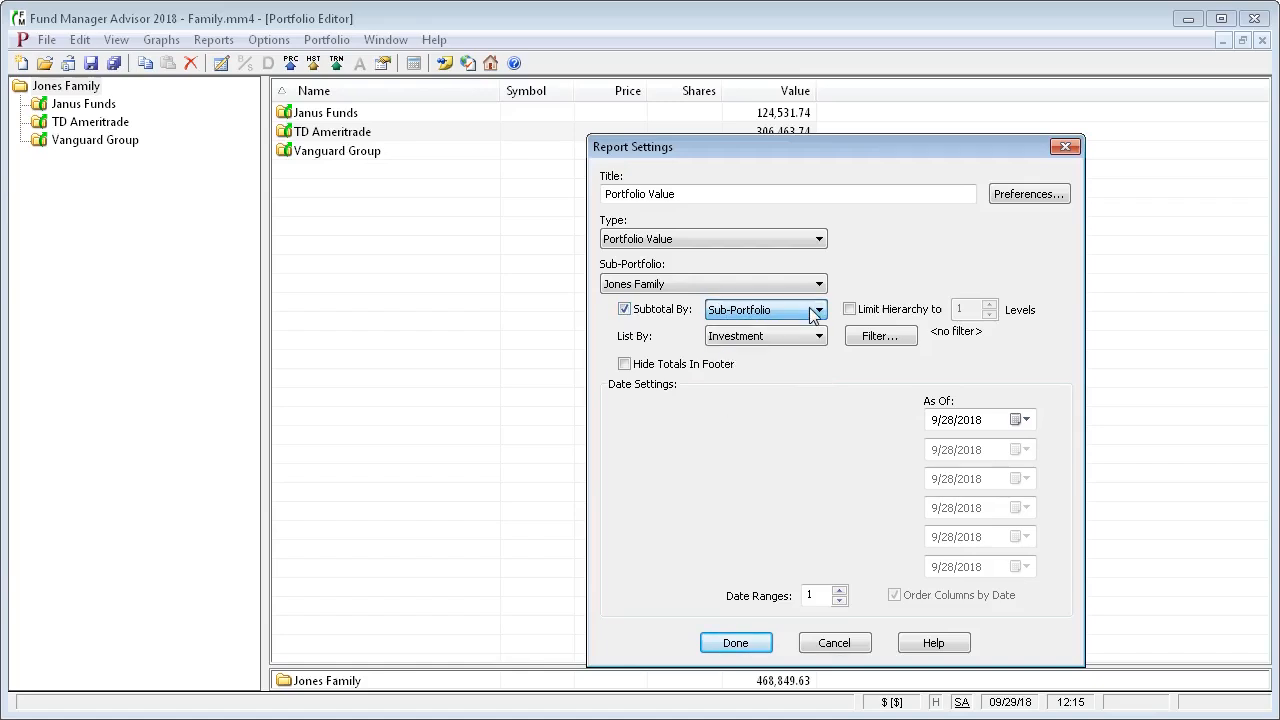
{"action": "left_click", "coordinate": [818, 338]}
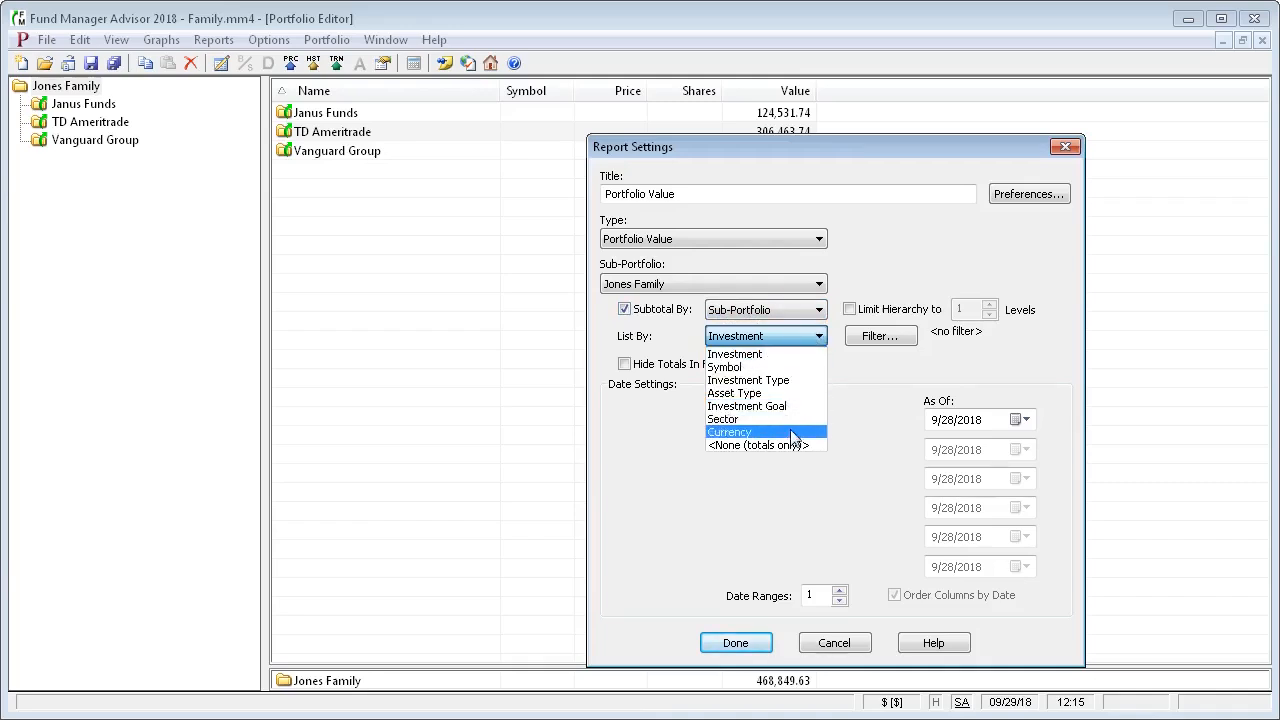
{"action": "left_click", "coordinate": [797, 358]}
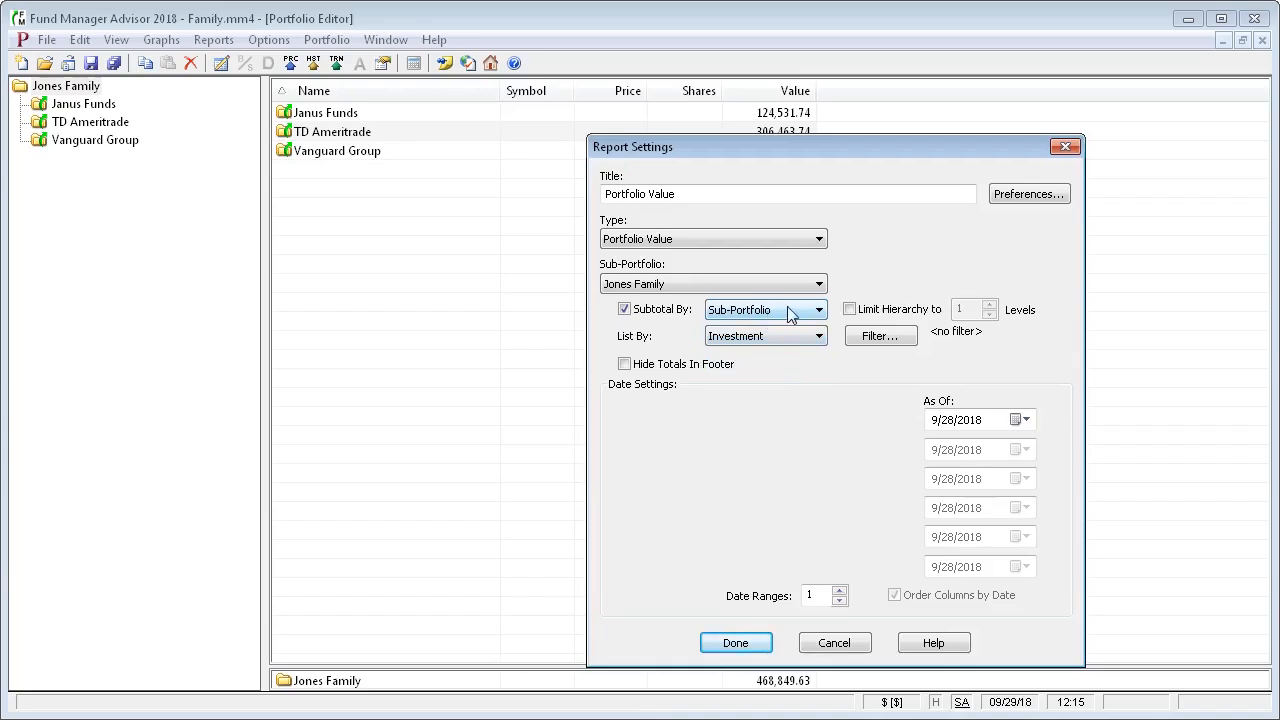
Try Symbol as the report filter and leave the filter settings without applying it
{"action": "left_click", "coordinate": [879, 338]}
{"action": "left_click", "coordinate": [877, 352]}
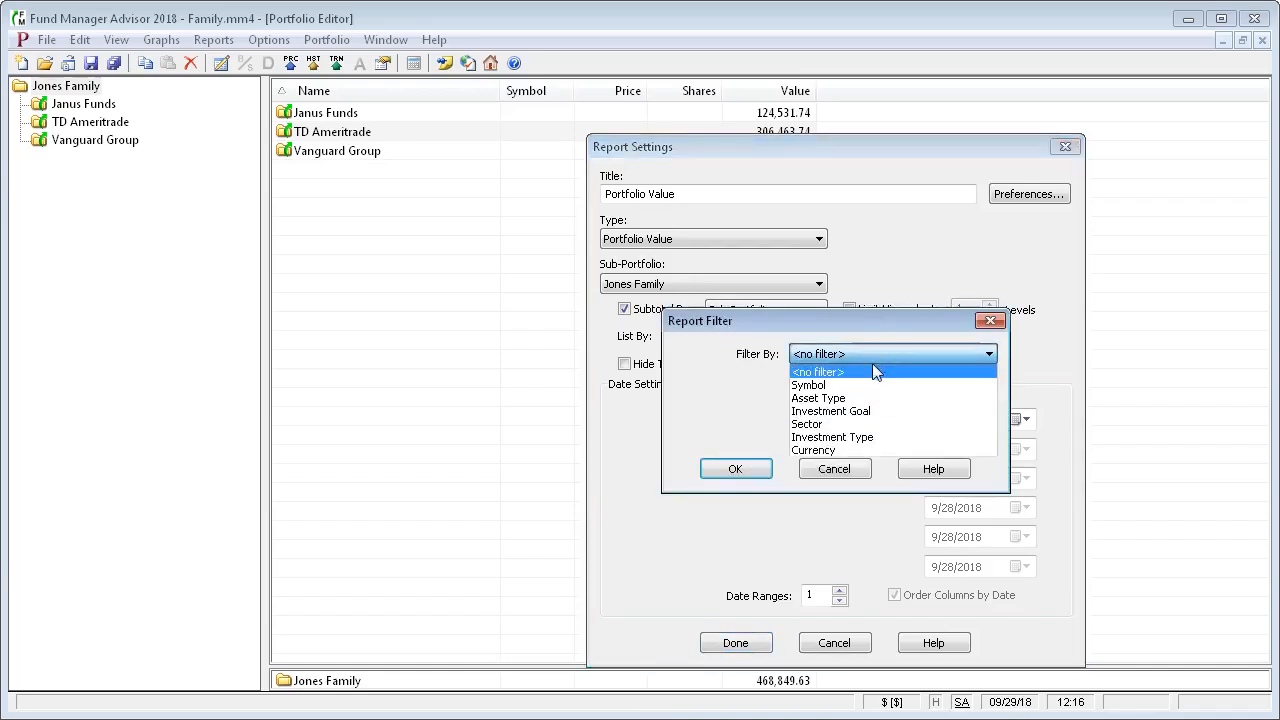
{"action": "left_click", "coordinate": [850, 386]}
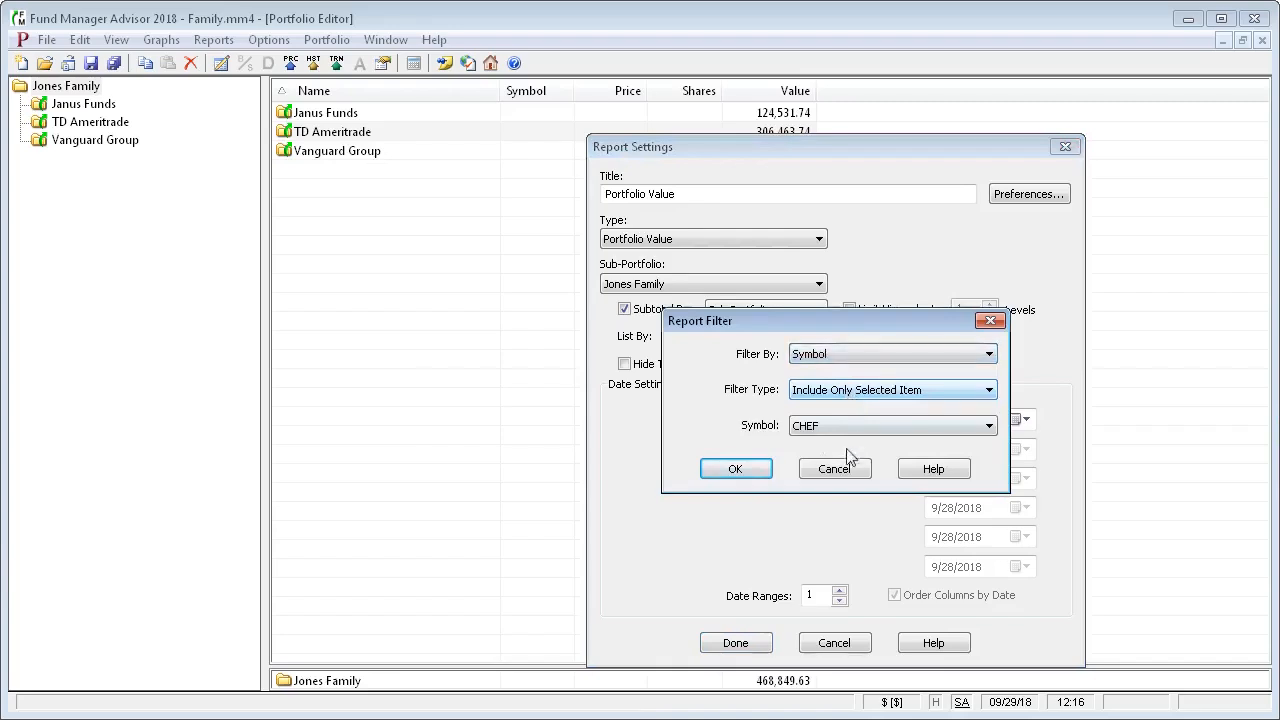
{"action": "left_click", "coordinate": [846, 476]}
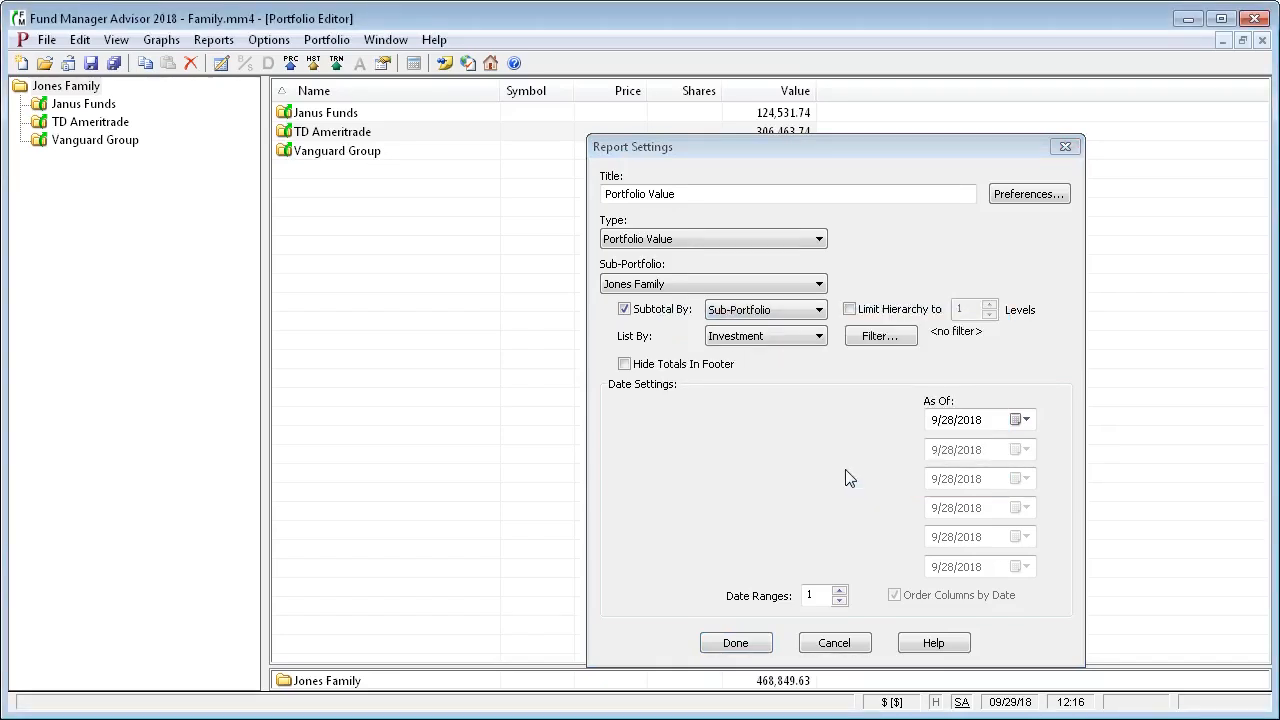
Set the report's as-of date to 9/28/2018 and generate the Portfolio Value report
{"action": "left_click", "coordinate": [1026, 420]}
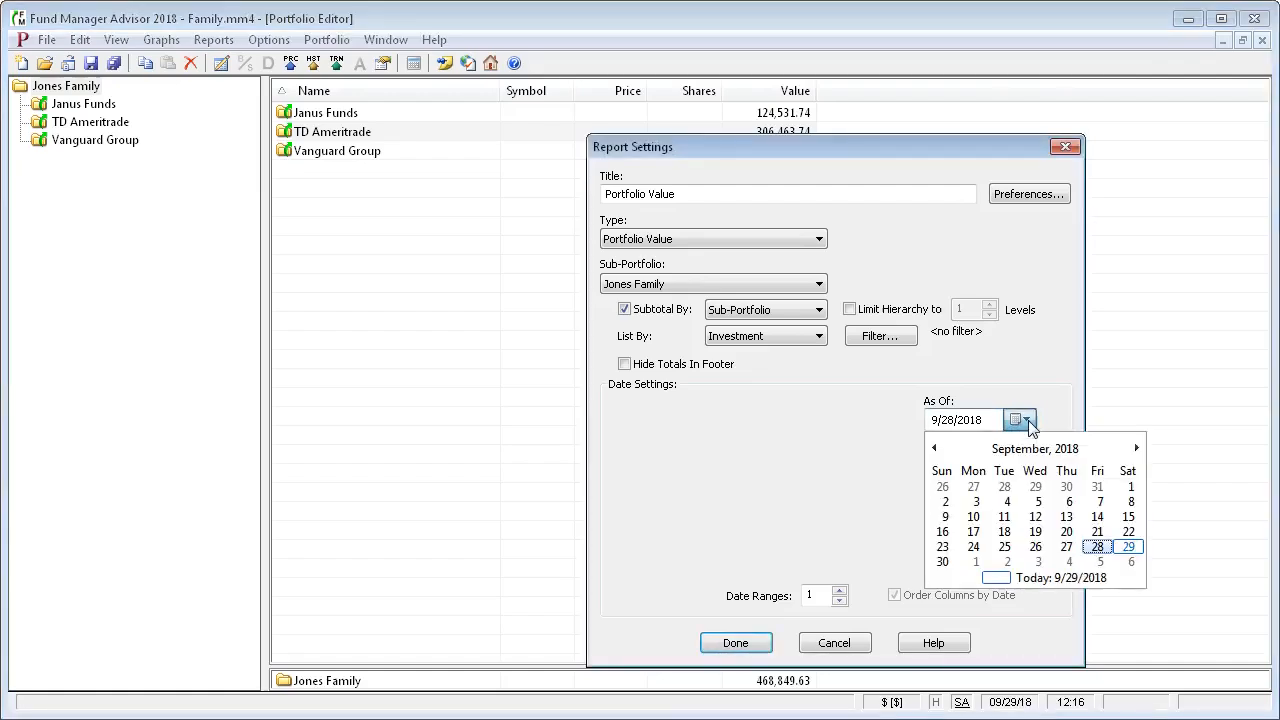
{"action": "left_click", "coordinate": [1097, 547]}
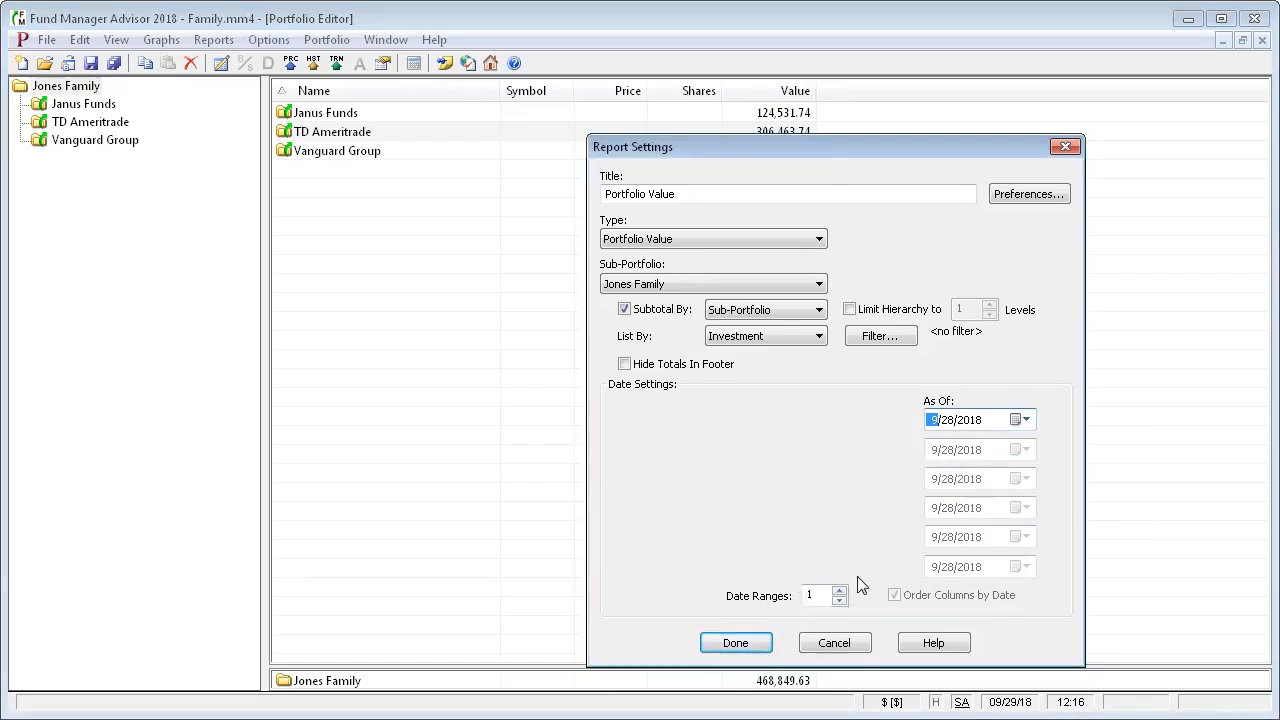
{"action": "left_click", "coordinate": [737, 645]}
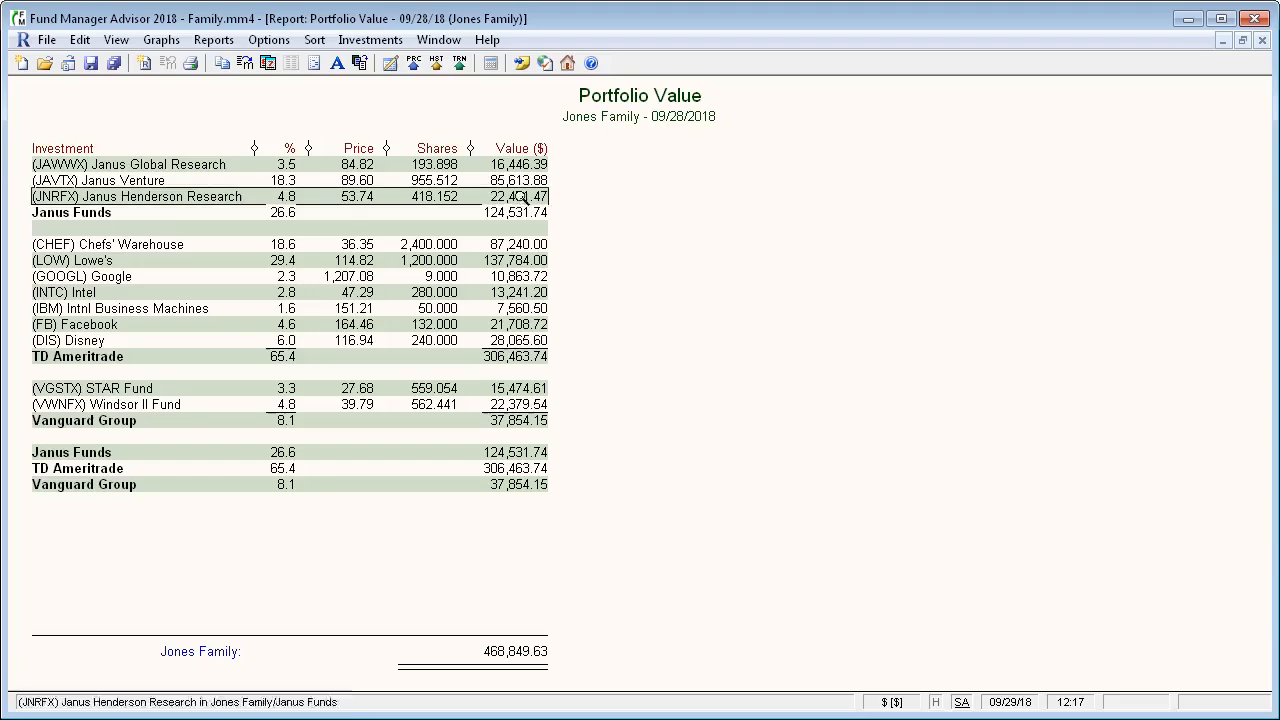
Check the generated report's settings without changing them and slightly widen the report's % column
{"action": "left_click", "coordinate": [80, 40]}
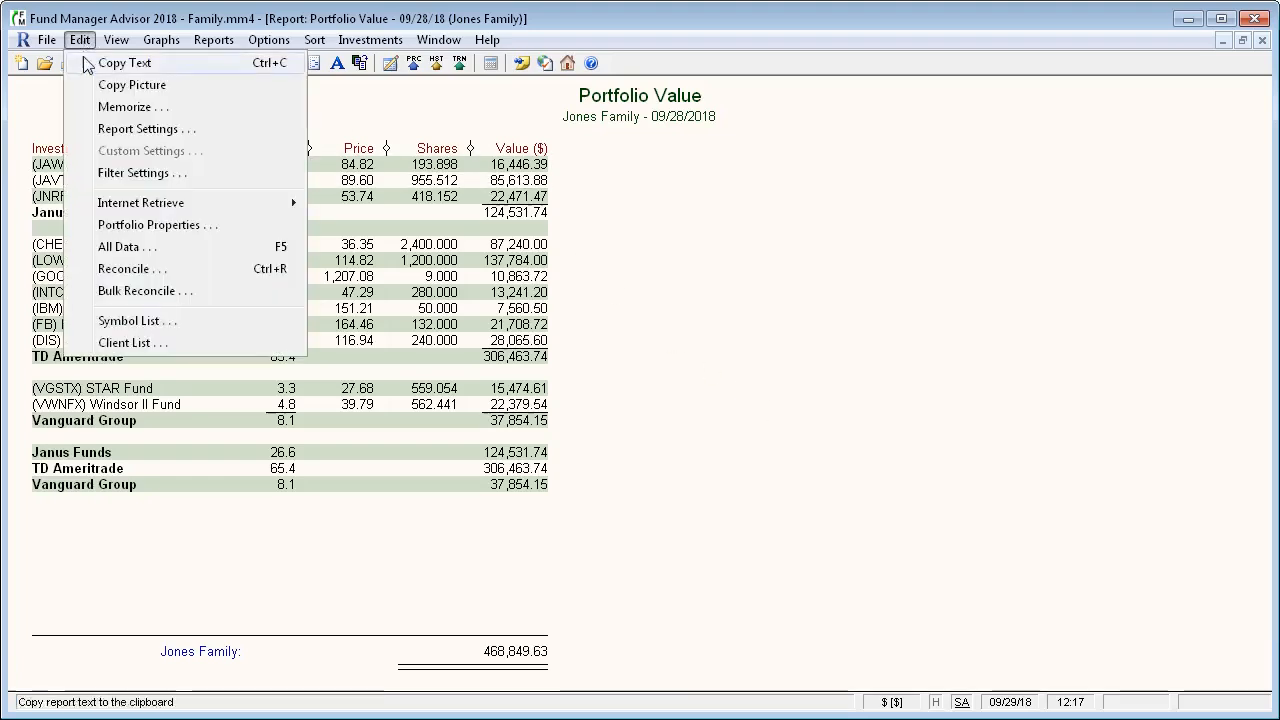
{"action": "left_click", "coordinate": [130, 129]}
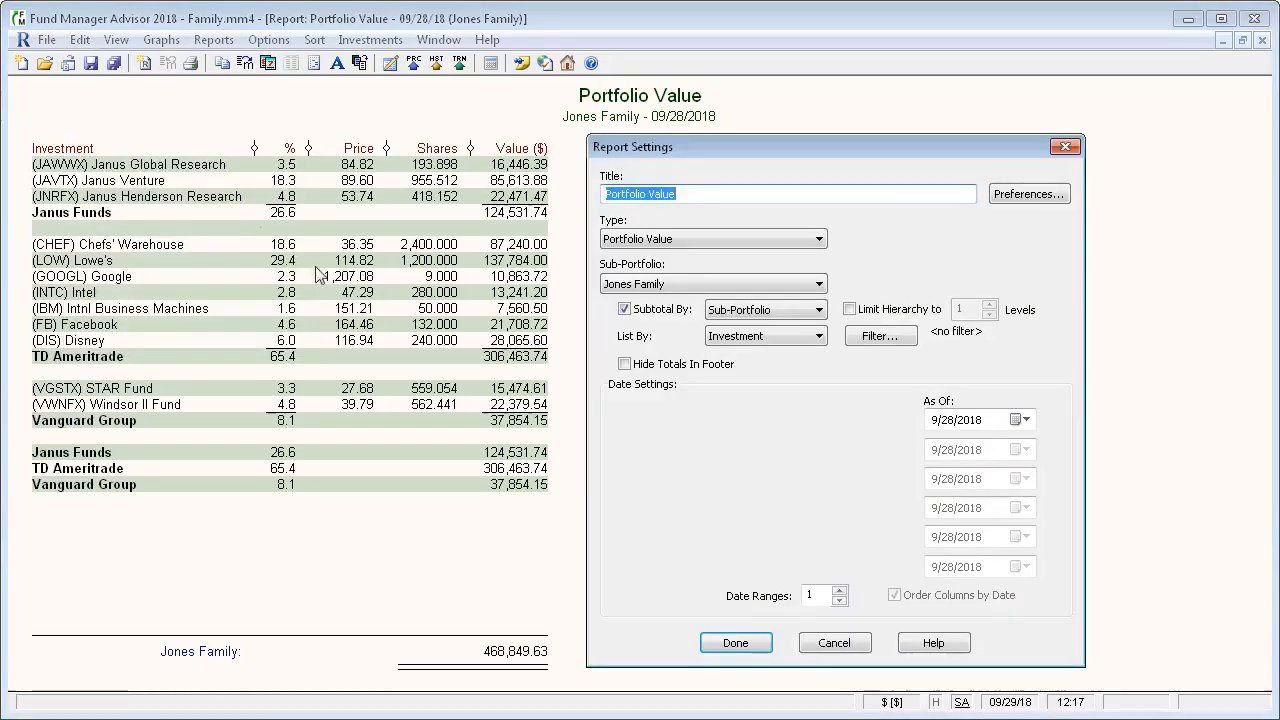
{"action": "left_click", "coordinate": [835, 646]}
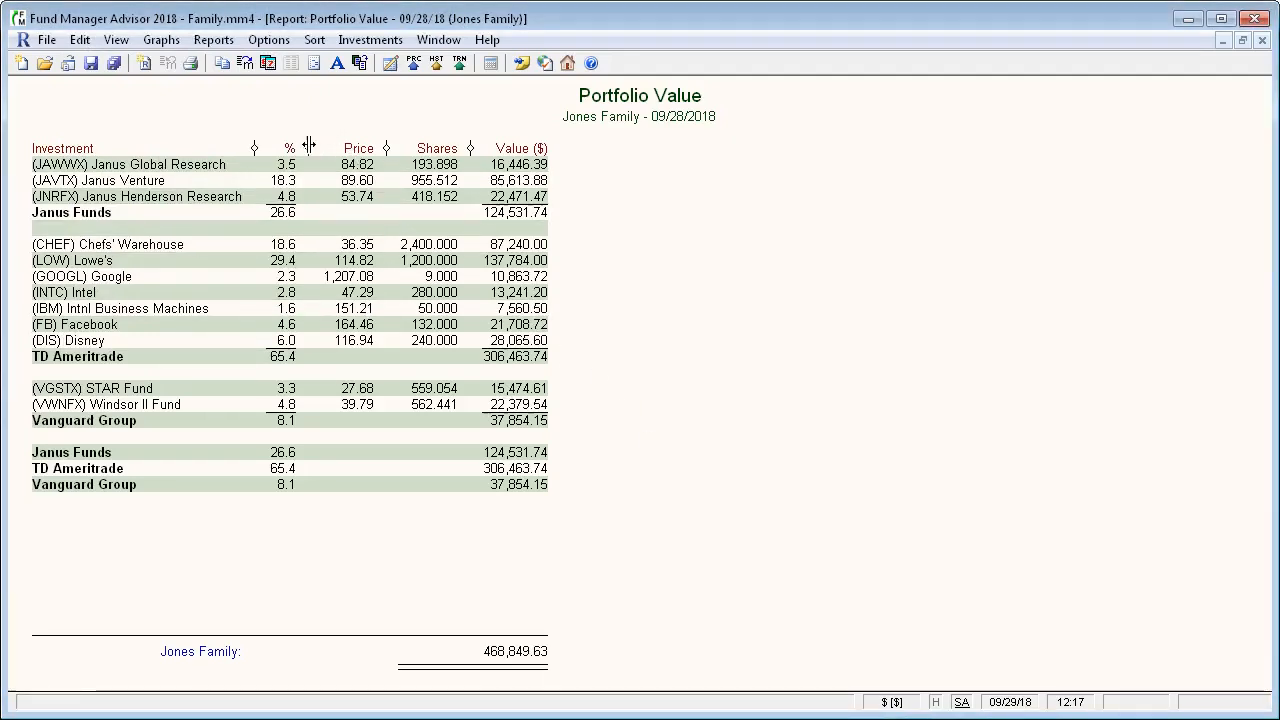
{"action": "mouse_move", "coordinate": [309, 146]}
{"action": "left_mouse_down"}
{"action": "mouse_move", "coordinate": [399, 146]}
{"action": "mouse_move", "coordinate": [313, 146]}
{"action": "left_mouse_up"}
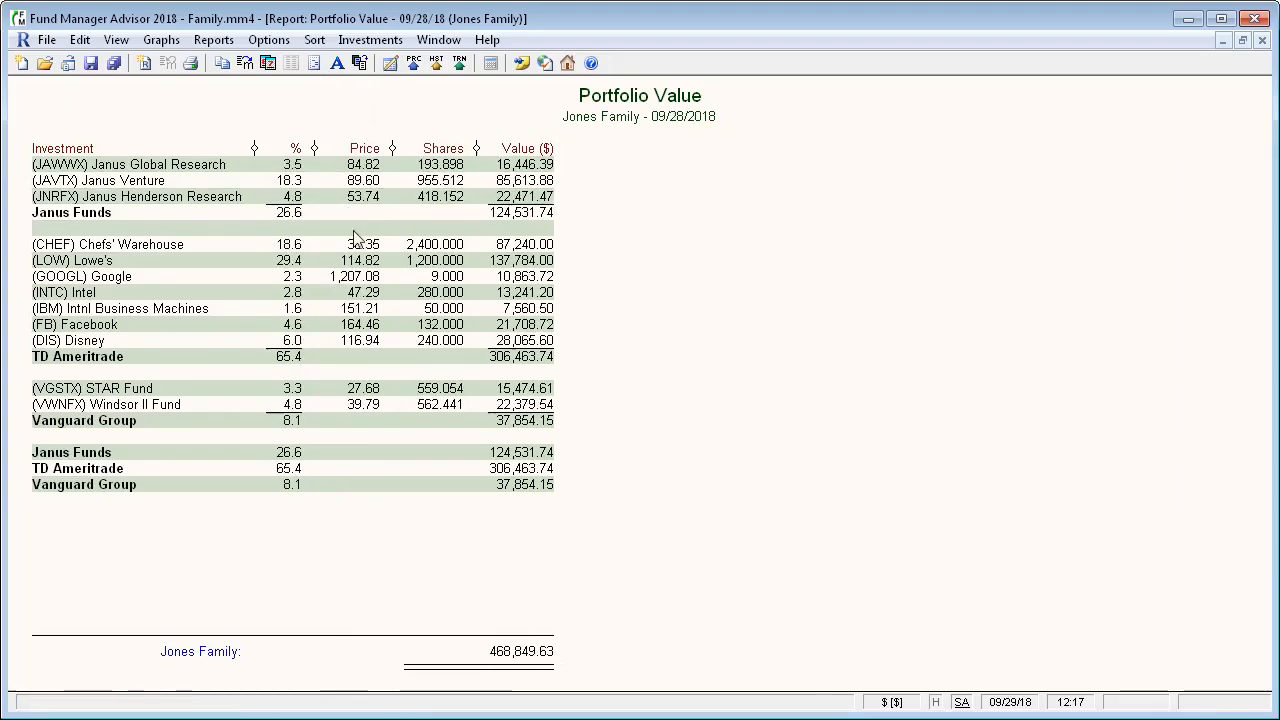
Review the General and Open Lots report preferences and leave them without saving changes
{"action": "left_click", "coordinate": [289, 45]}
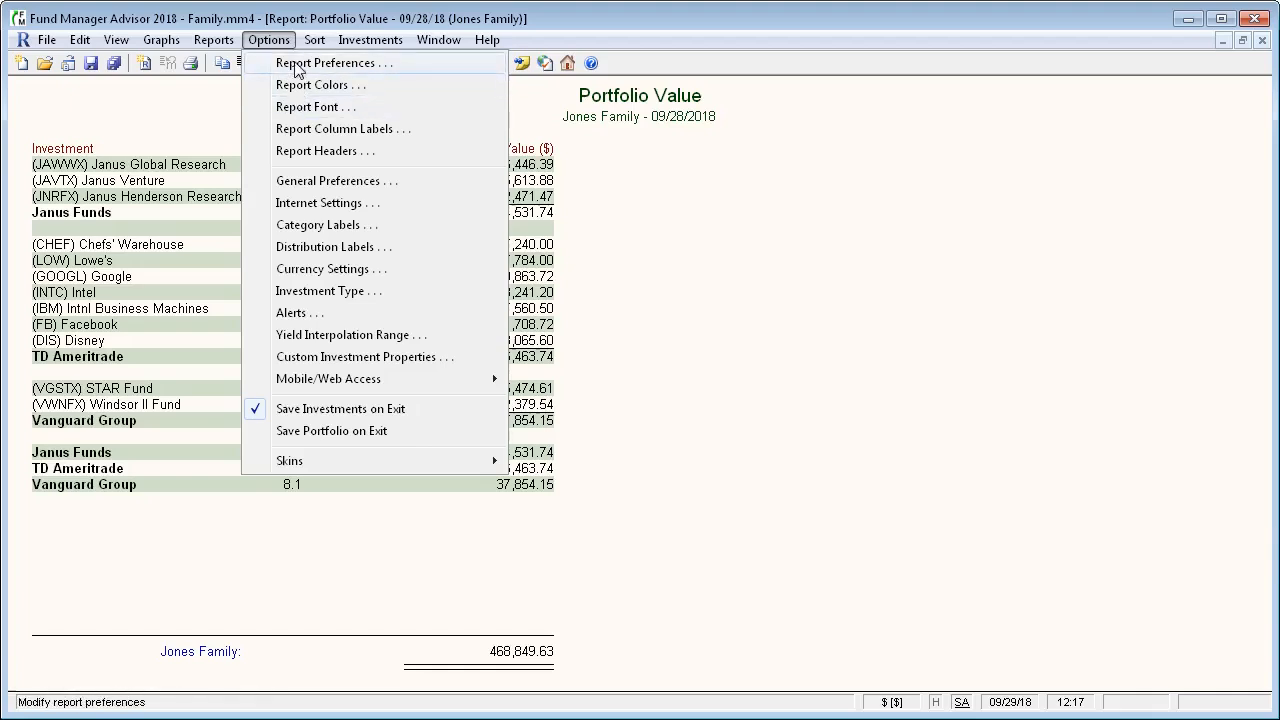
{"action": "left_click", "coordinate": [297, 65]}
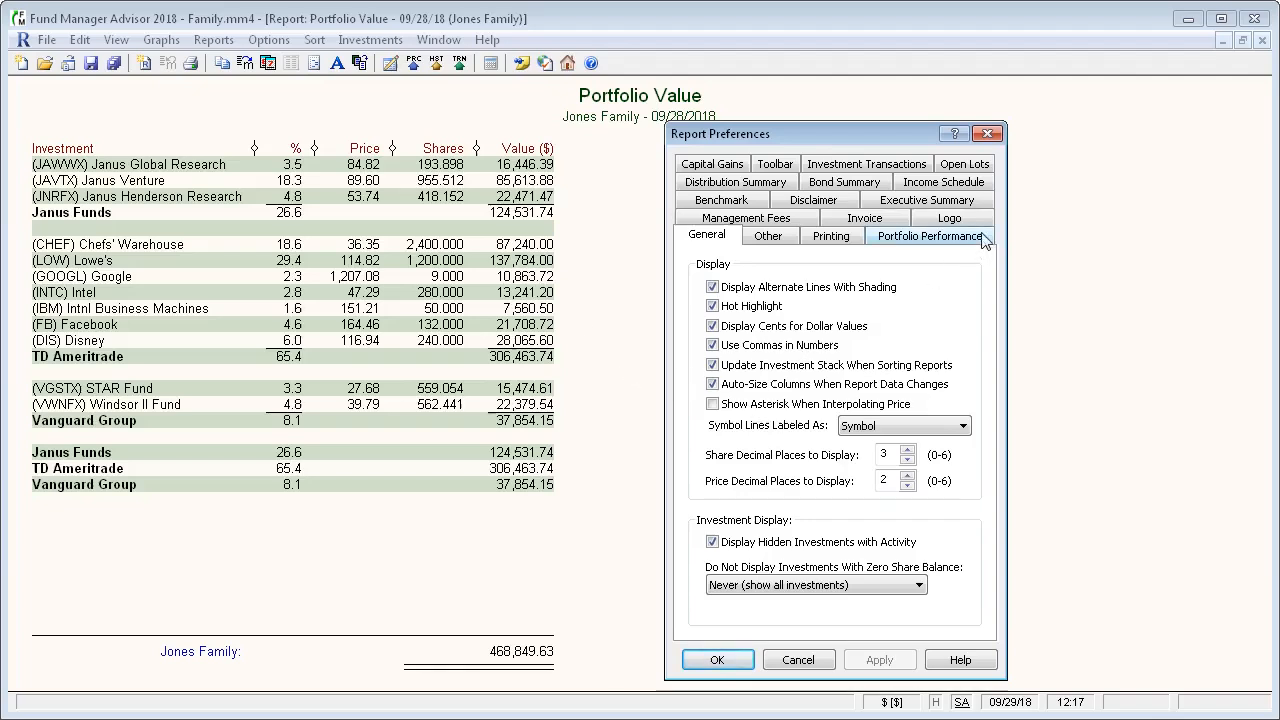
{"action": "left_click", "coordinate": [963, 166]}
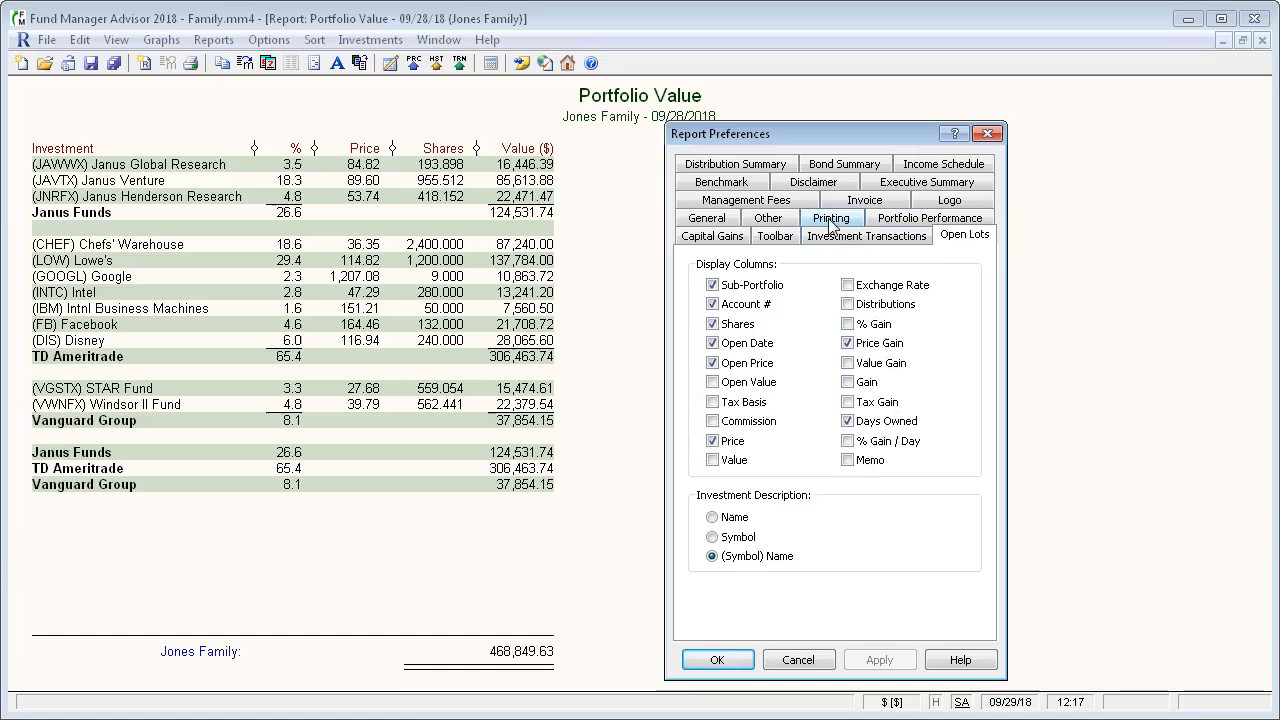
{"action": "left_click", "coordinate": [714, 220]}
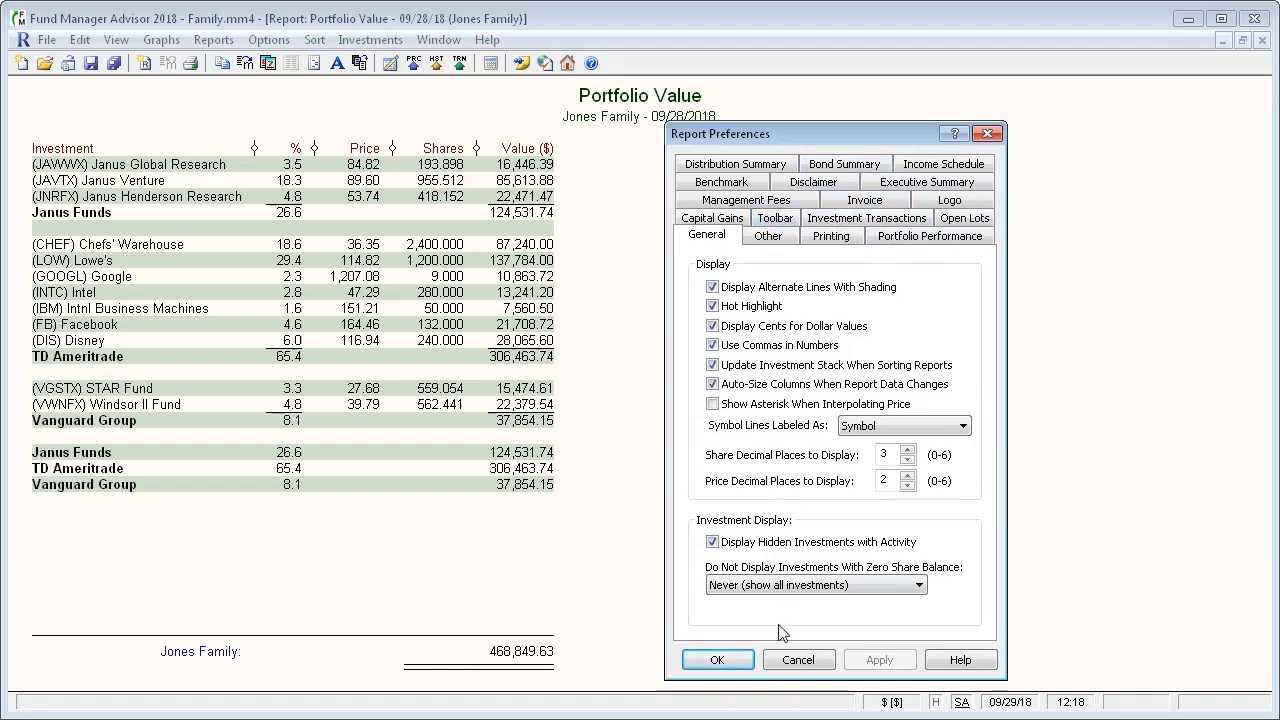
{"action": "left_click", "coordinate": [797, 662]}
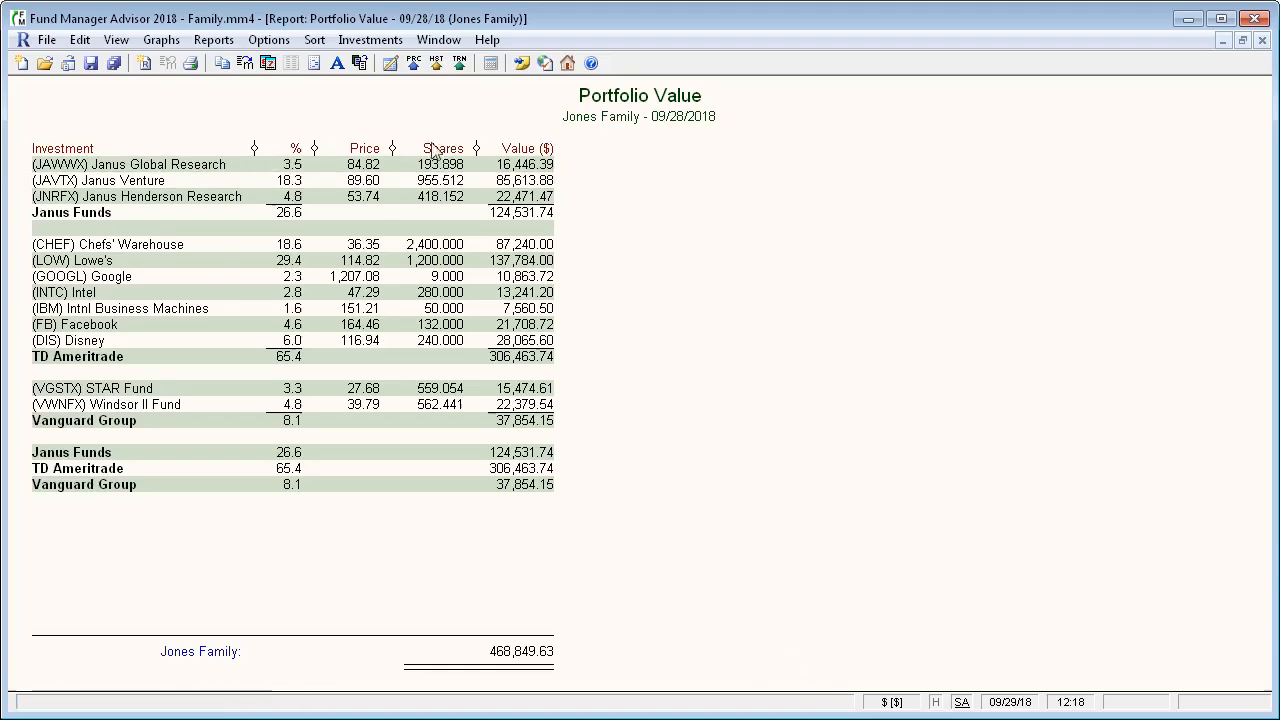
Sort the Portfolio Value report by Value and close the report window
{"action": "left_click", "coordinate": [315, 40]}
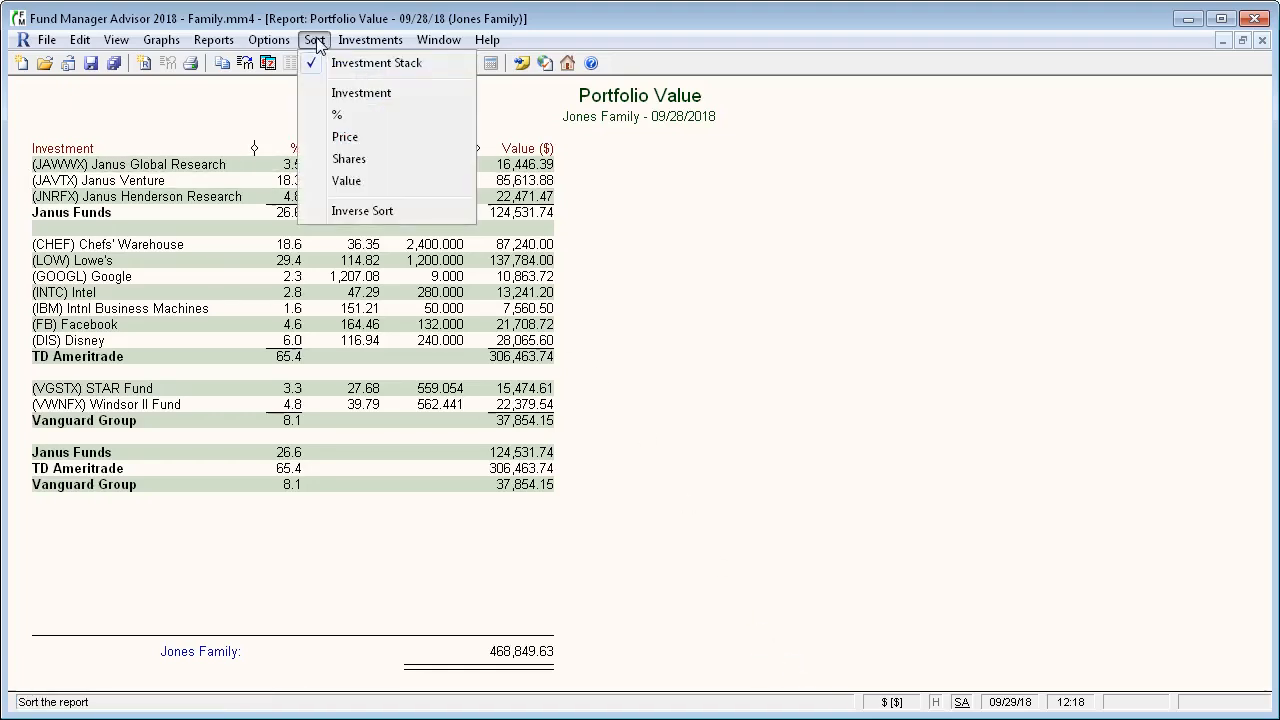
{"action": "left_click", "coordinate": [337, 183]}
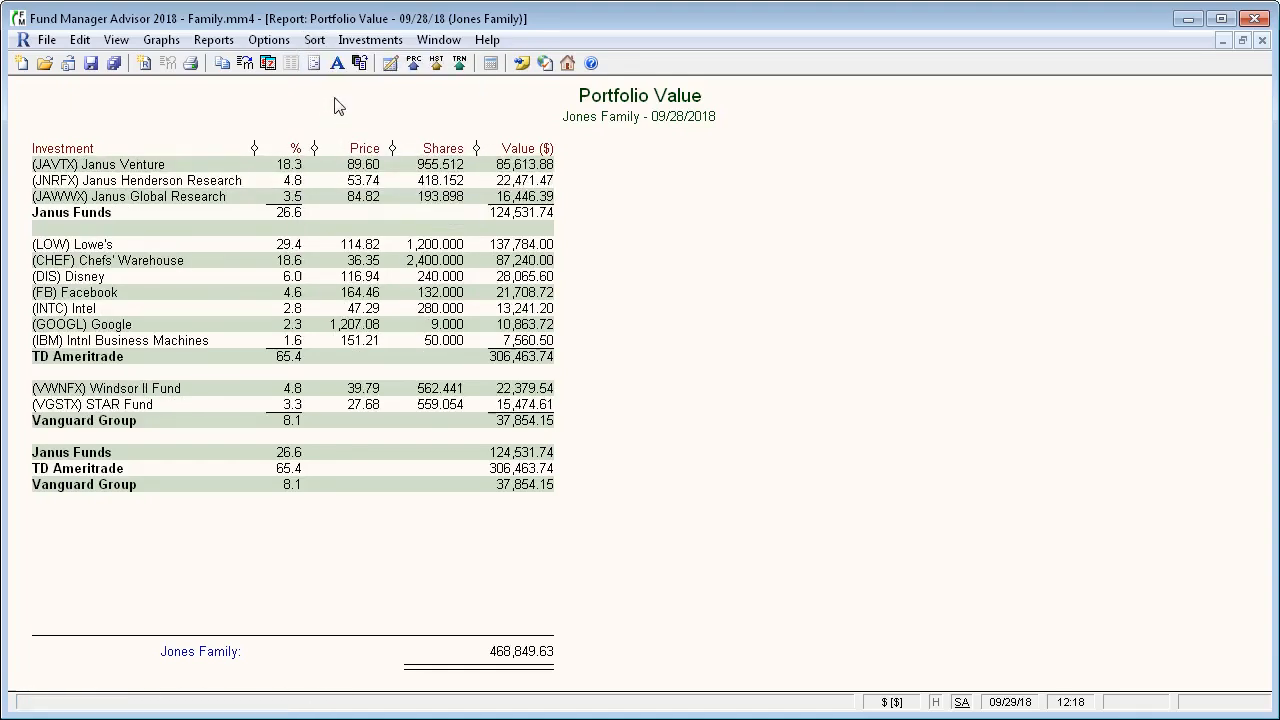
{"action": "left_click", "coordinate": [436, 42]}
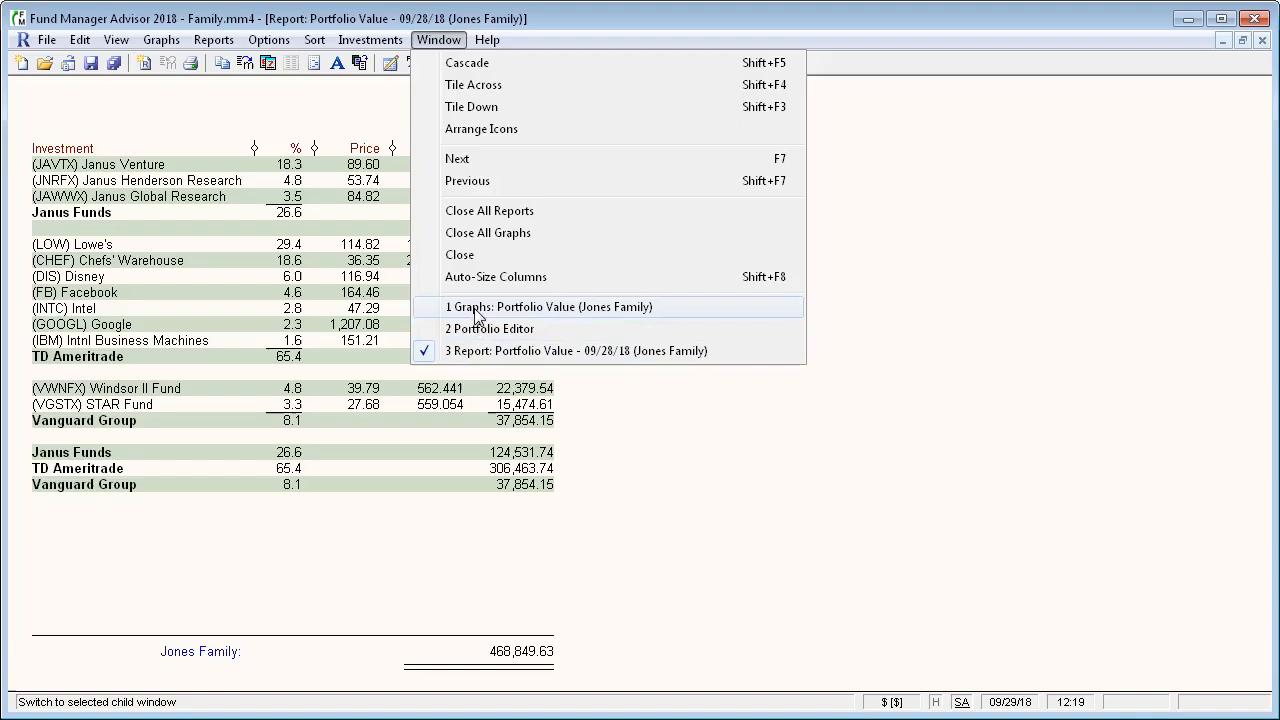
{"action": "left_click", "coordinate": [473, 258]}
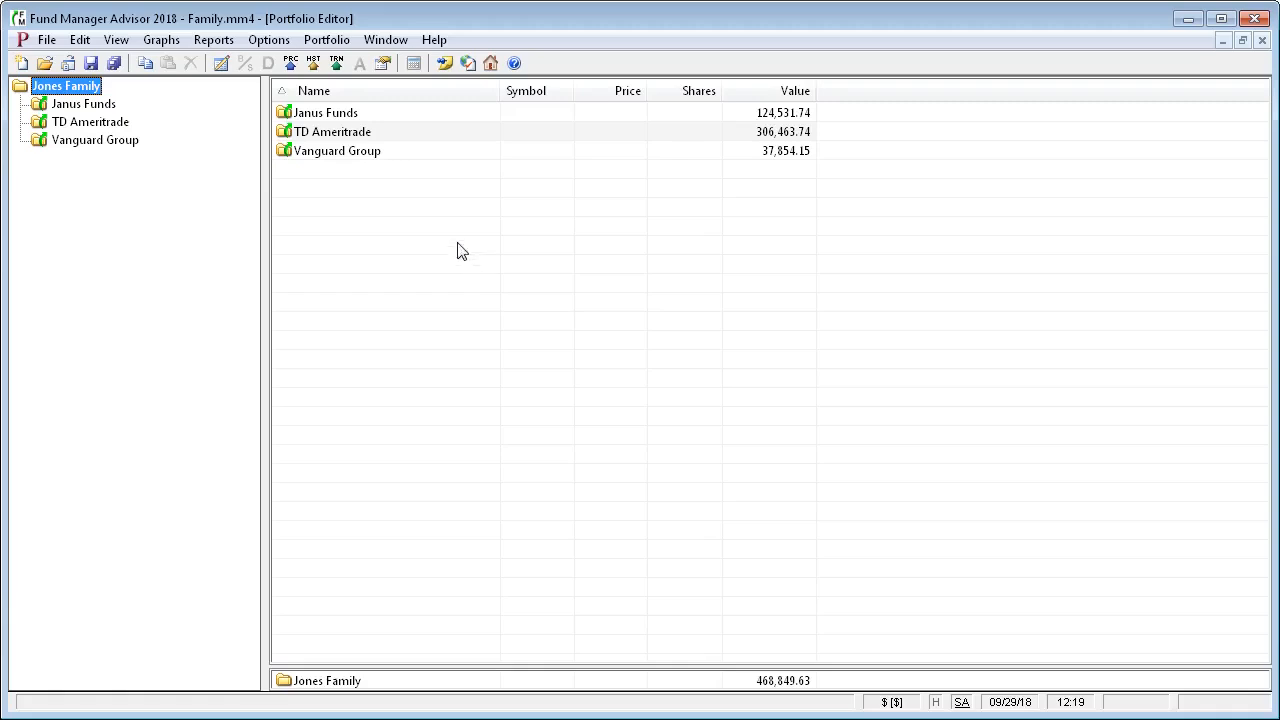
Start a Custom report and remove all the fields included in its custom settings
{"action": "left_click", "coordinate": [220, 42]}
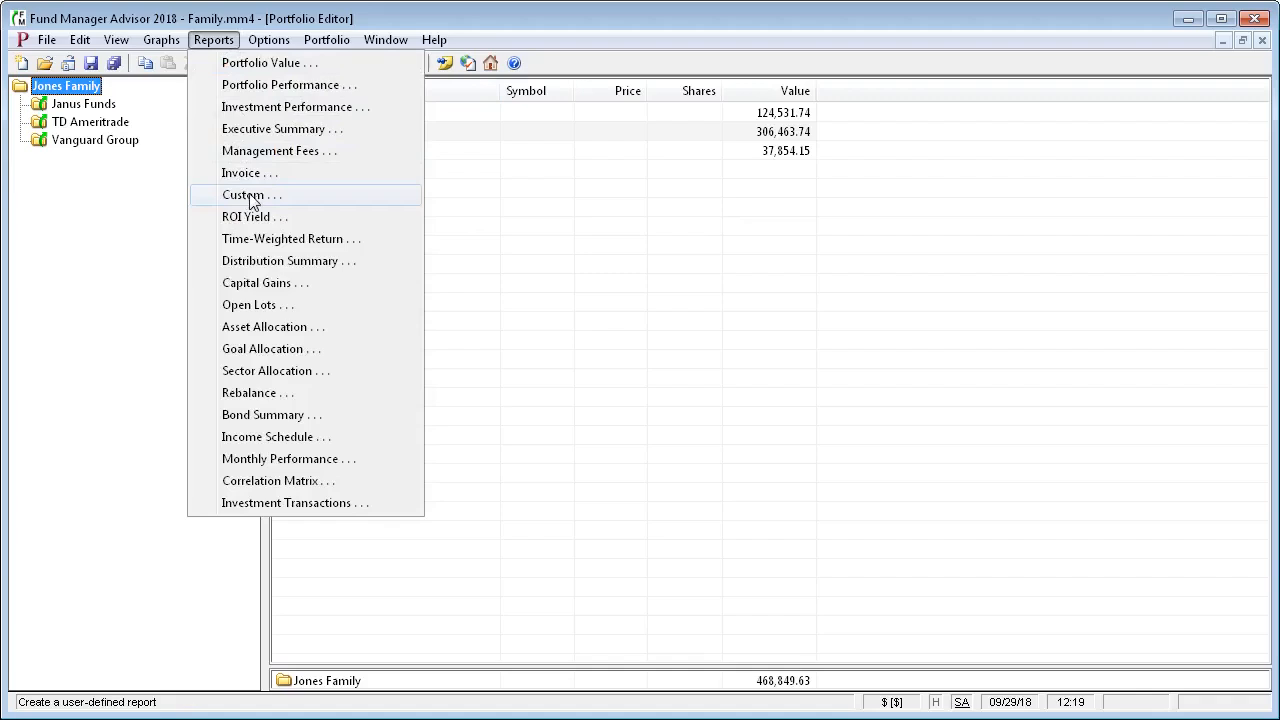
{"action": "left_click", "coordinate": [311, 196]}
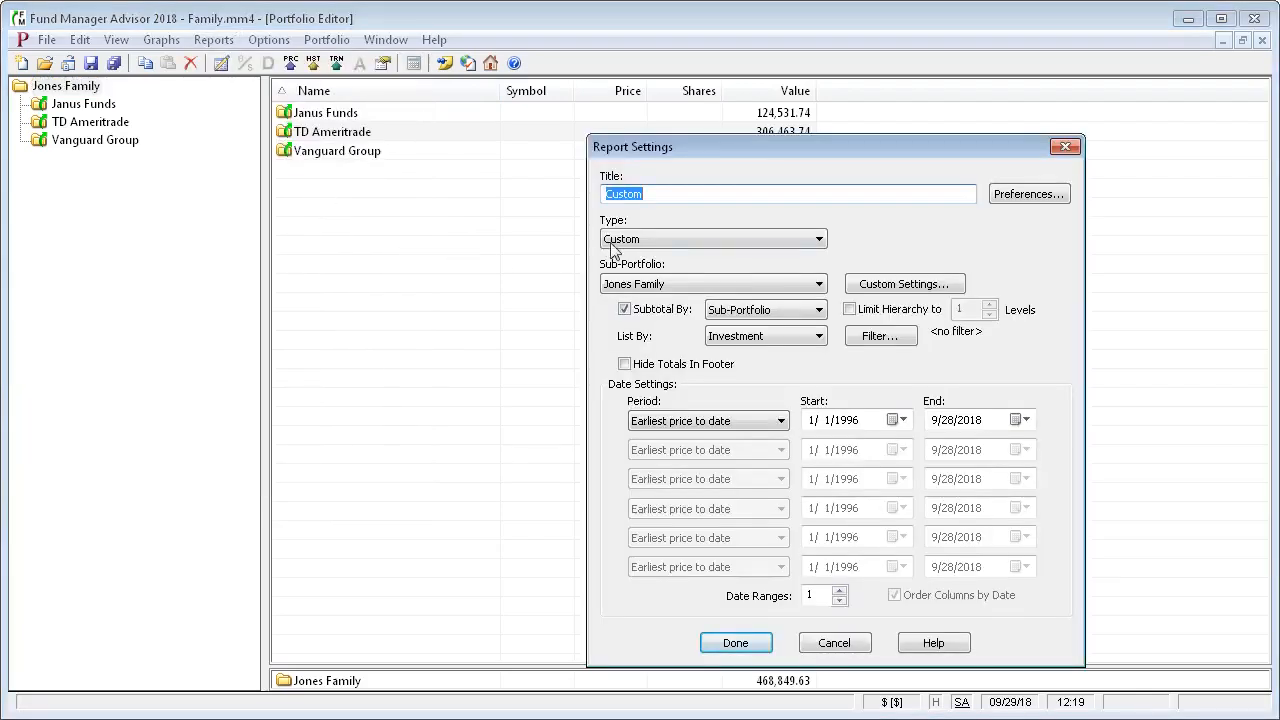
{"action": "left_click", "coordinate": [897, 286]}
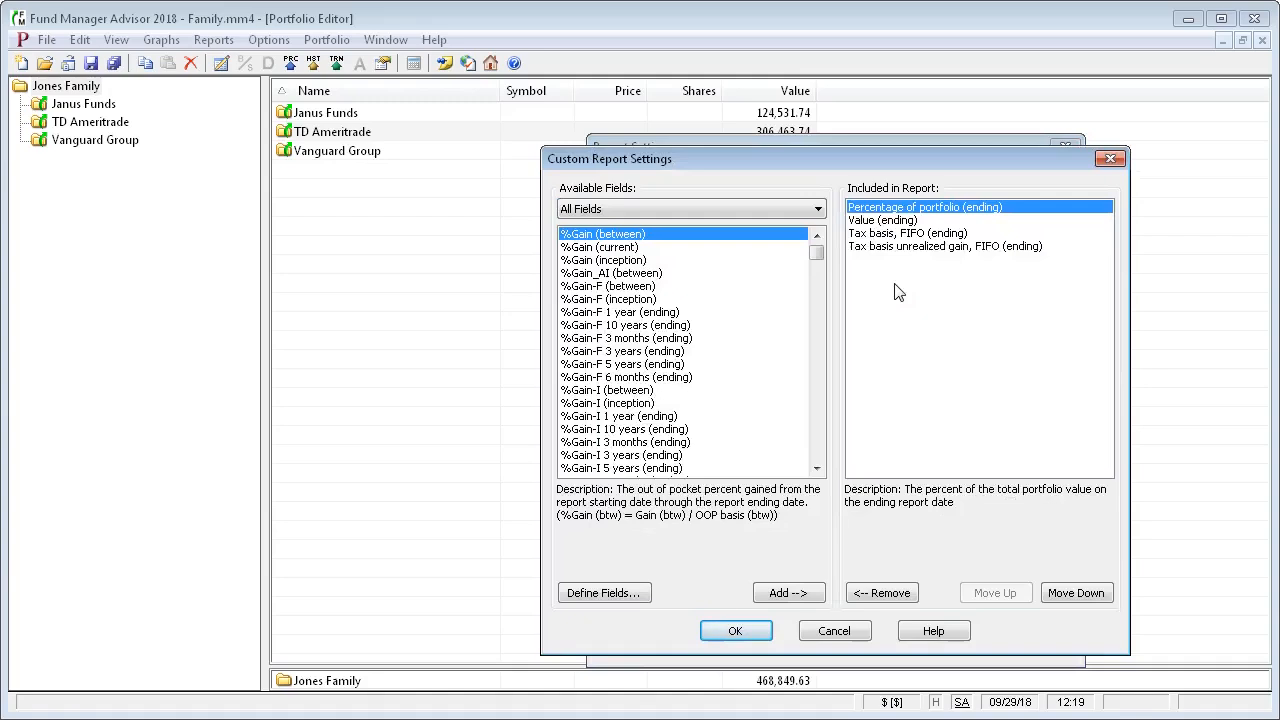
{"action": "left_click", "coordinate": [886, 597]}
{"action": "left_click", "coordinate": [884, 595]}
{"action": "left_click", "coordinate": [884, 595]}
{"action": "left_click", "coordinate": [884, 595]}
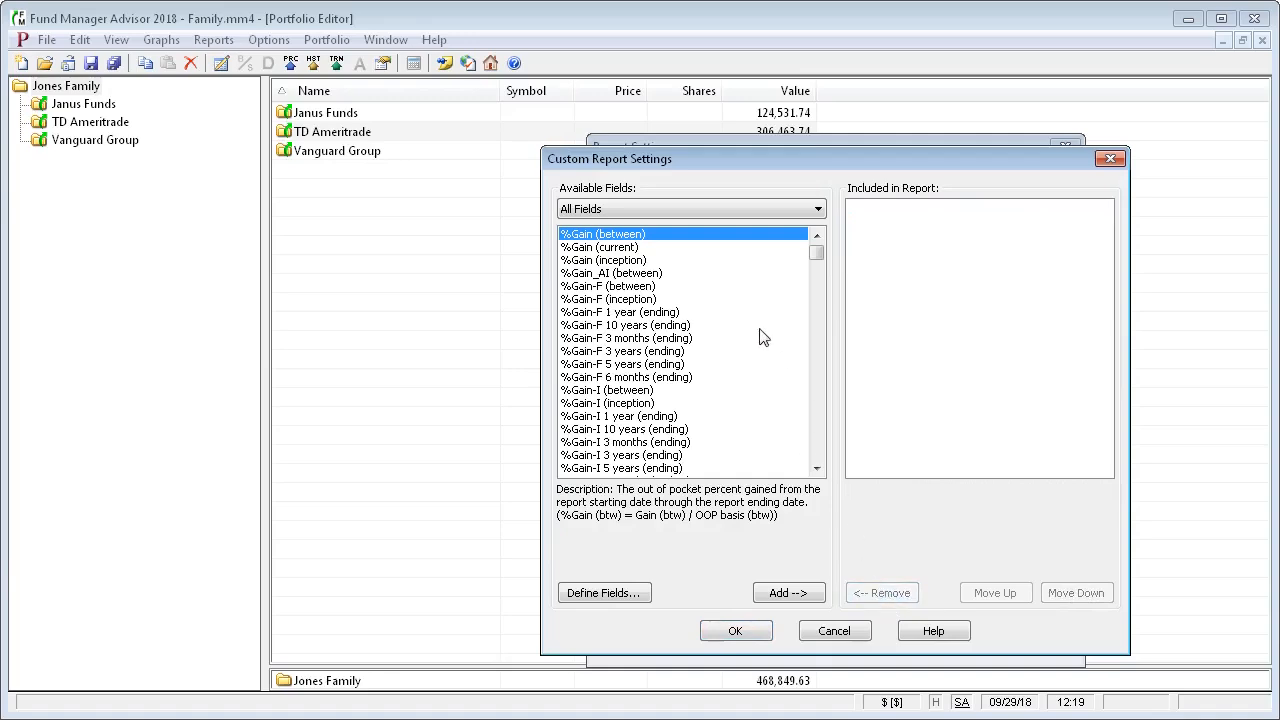
Add the Value (beginning) field to the custom report
{"action": "left_click_drag", "start_coordinate": [817, 259], "coordinate": [822, 462]}
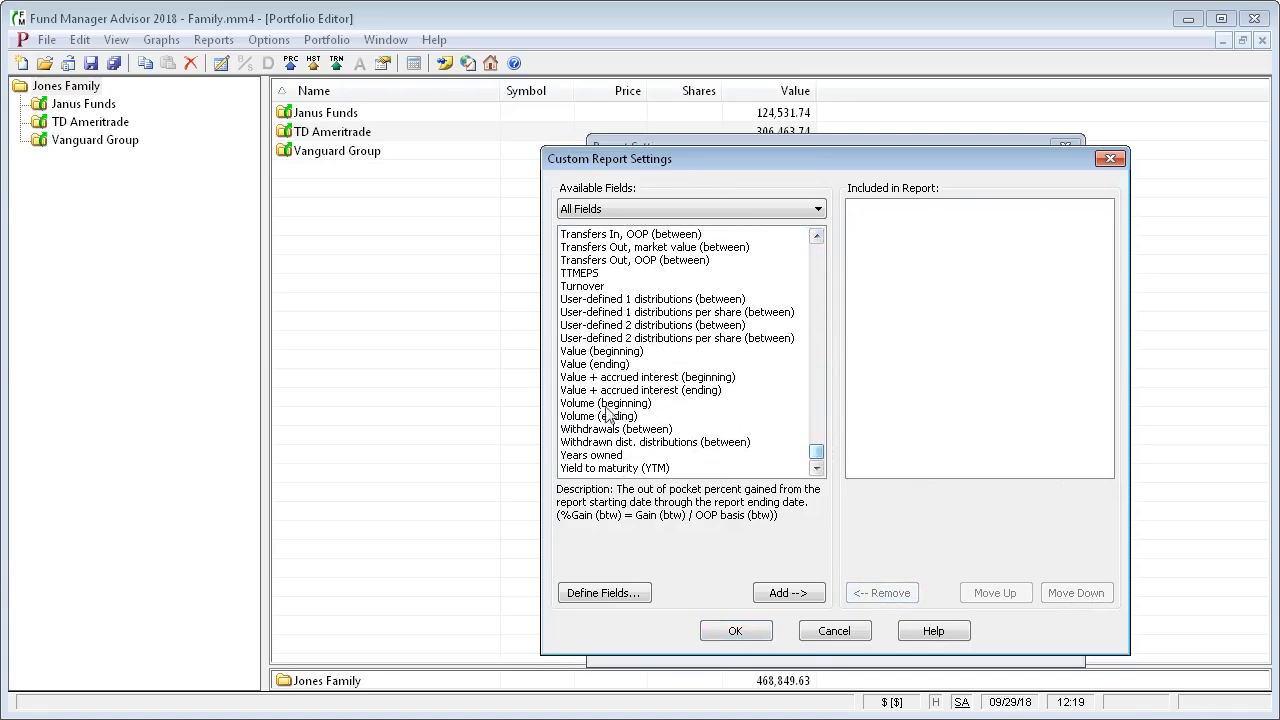
{"action": "left_click", "coordinate": [612, 352]}
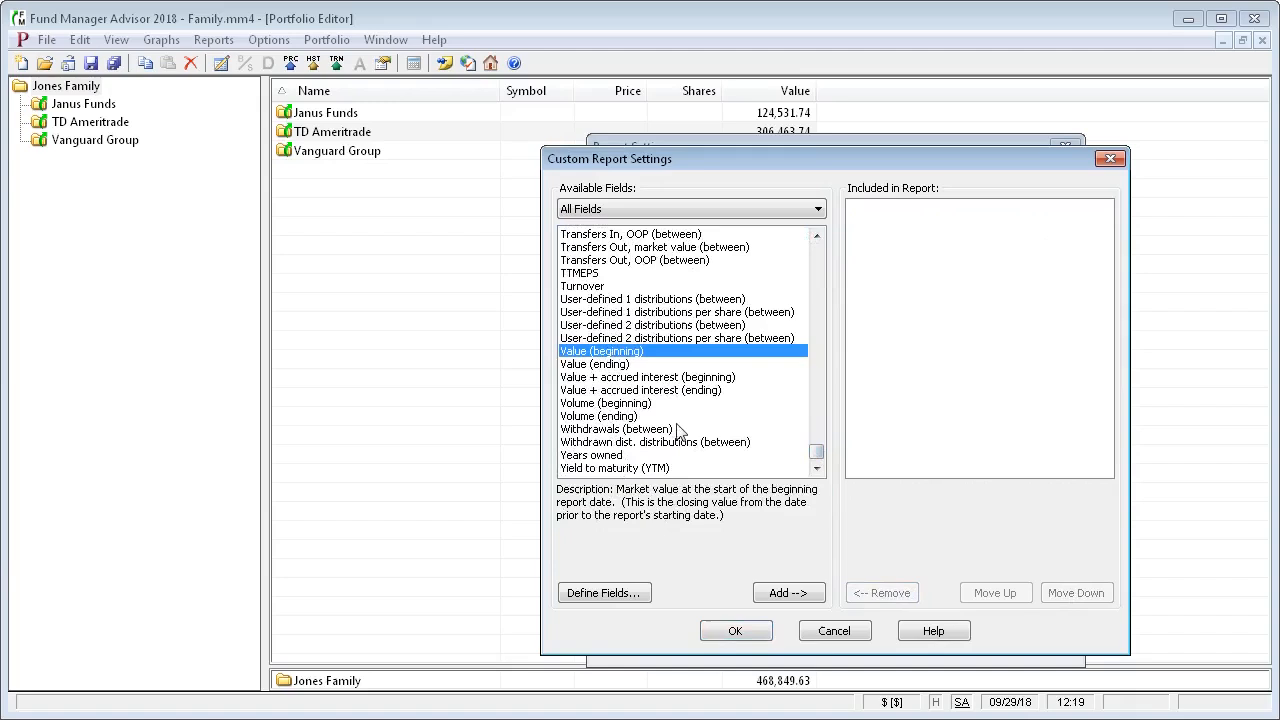
{"action": "left_click", "coordinate": [785, 593]}
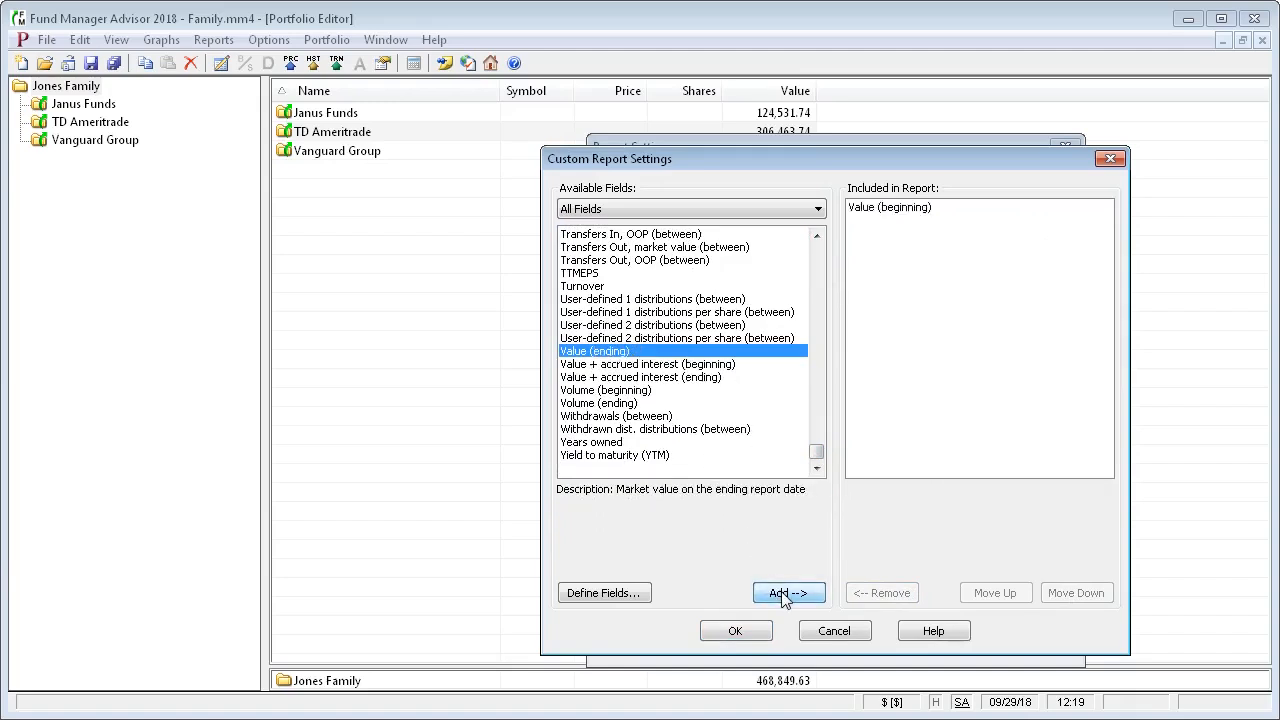
Filter the available fields to Value Fields and add Value (ending) to the custom report
{"action": "left_click", "coordinate": [818, 210]}
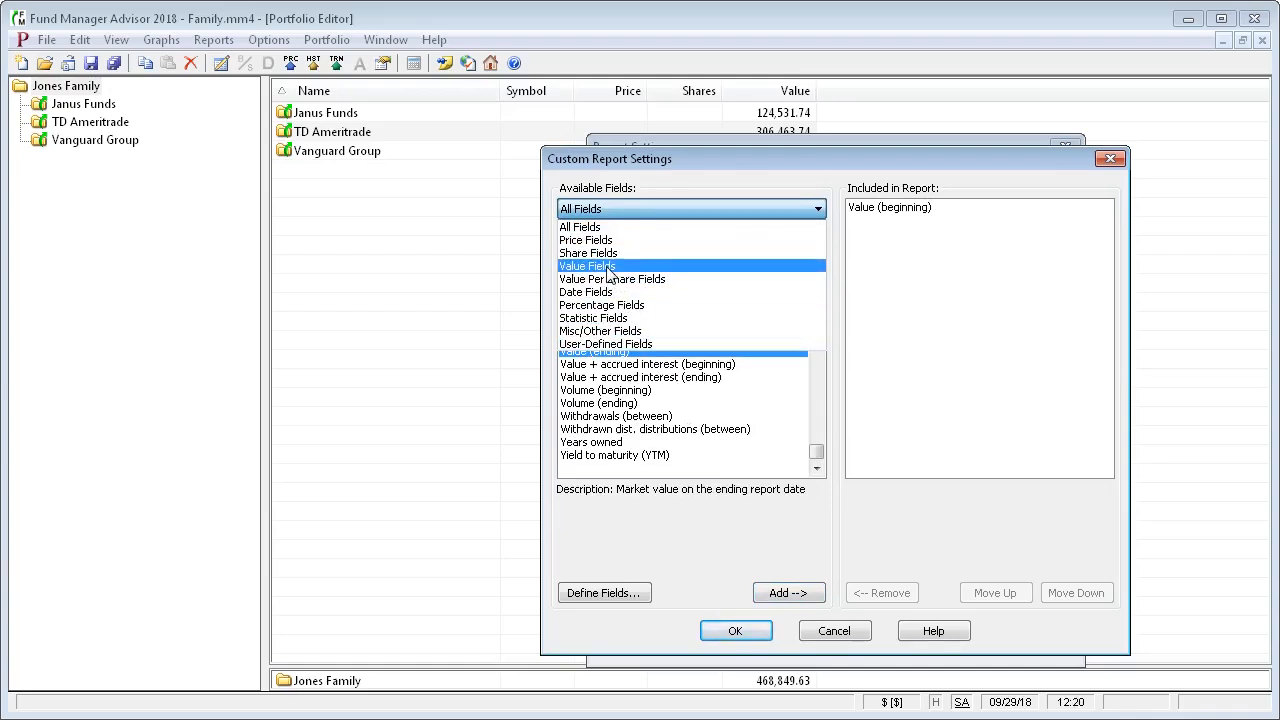
{"action": "left_click", "coordinate": [607, 268]}
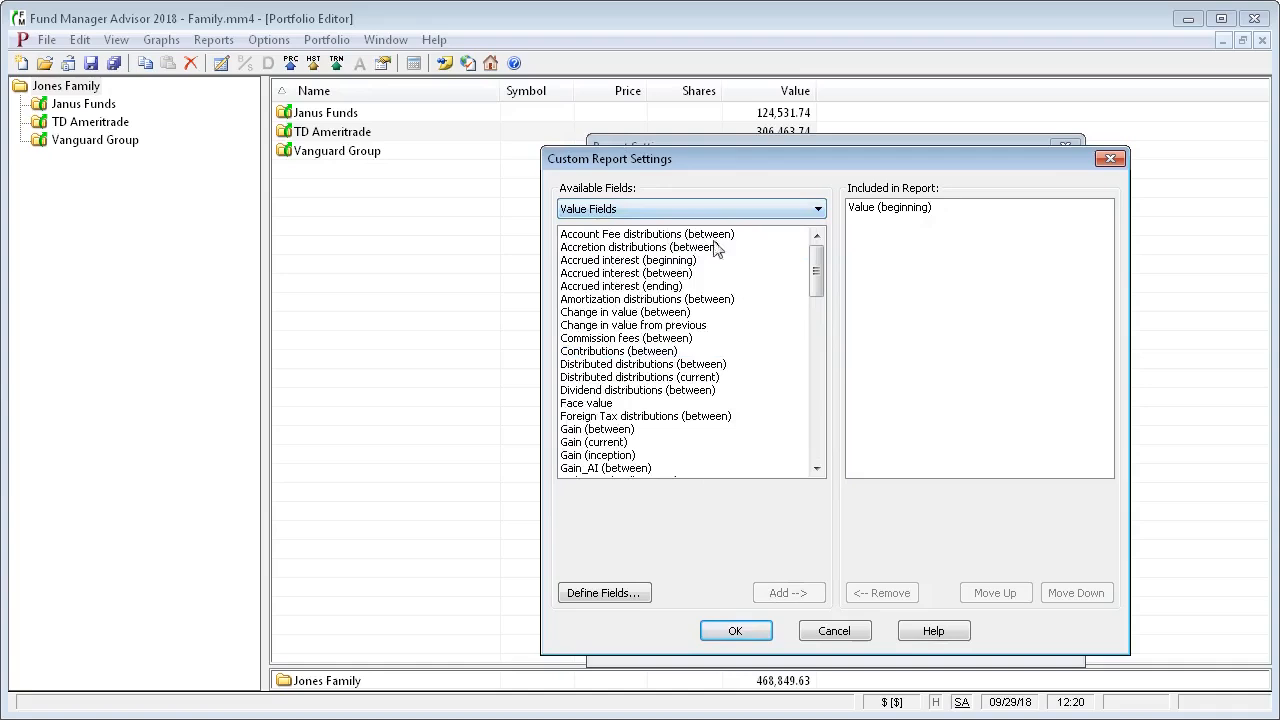
{"action": "left_click_drag", "start_coordinate": [815, 272], "coordinate": [820, 462]}
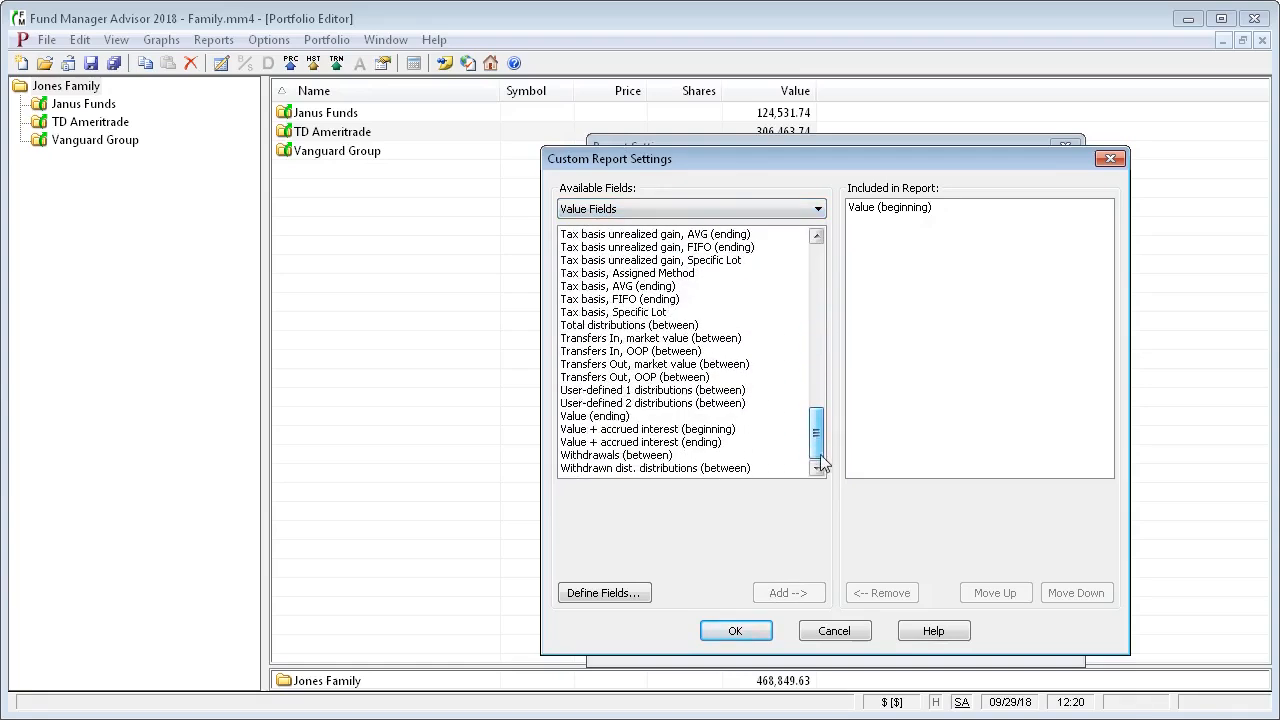
{"action": "left_click", "coordinate": [612, 417]}
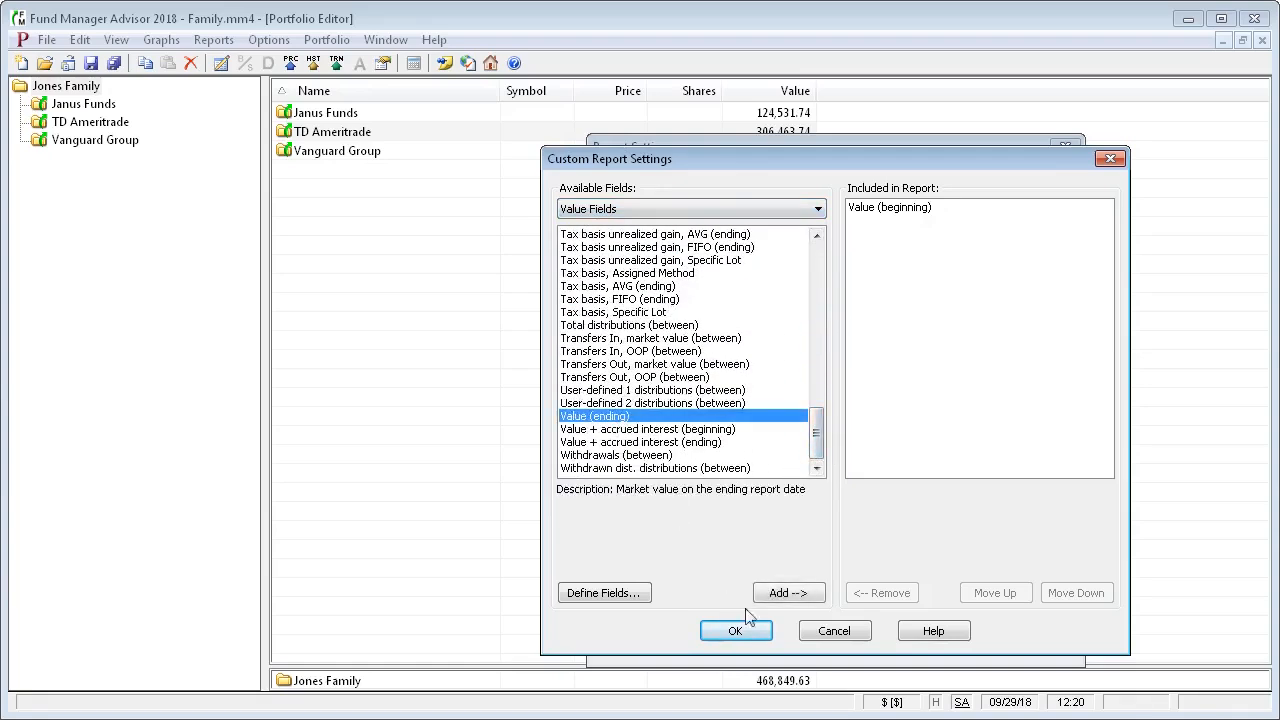
{"action": "left_click", "coordinate": [805, 594]}
Add the Invested (between) and Gain (between) fields to the custom report
{"action": "left_click_drag", "start_coordinate": [818, 450], "coordinate": [805, 332]}
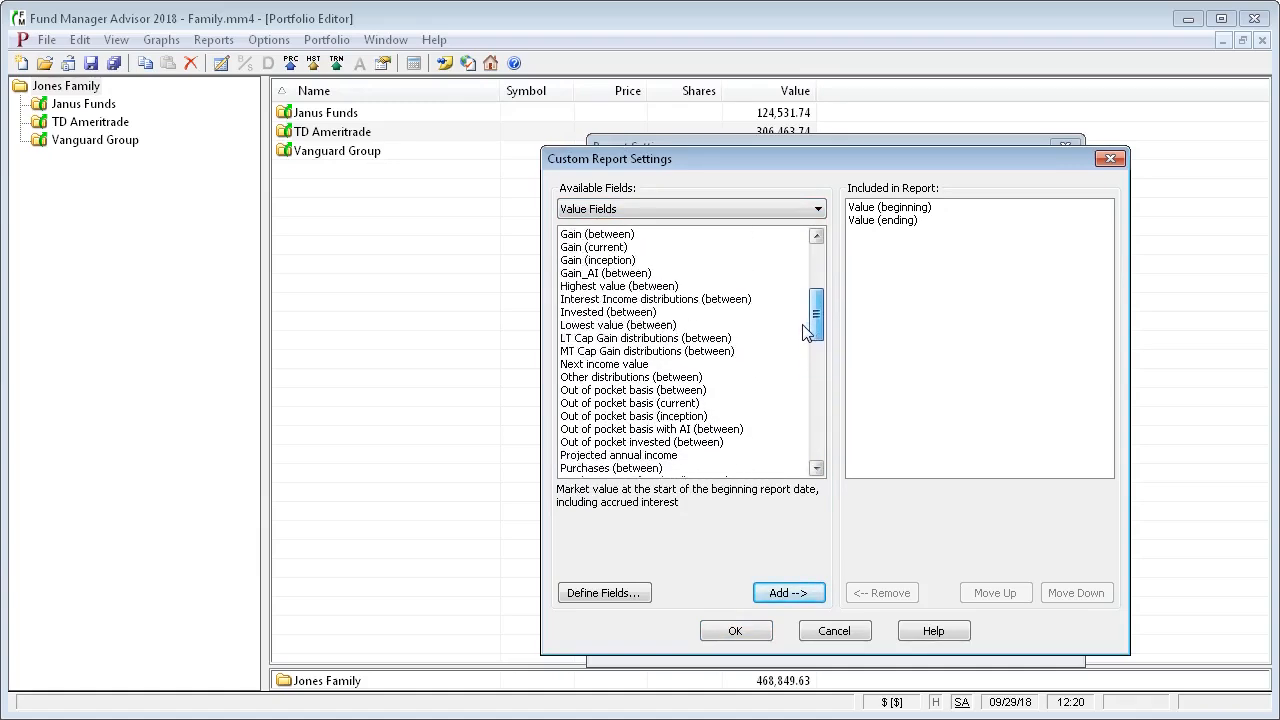
{"action": "left_click", "coordinate": [627, 314]}
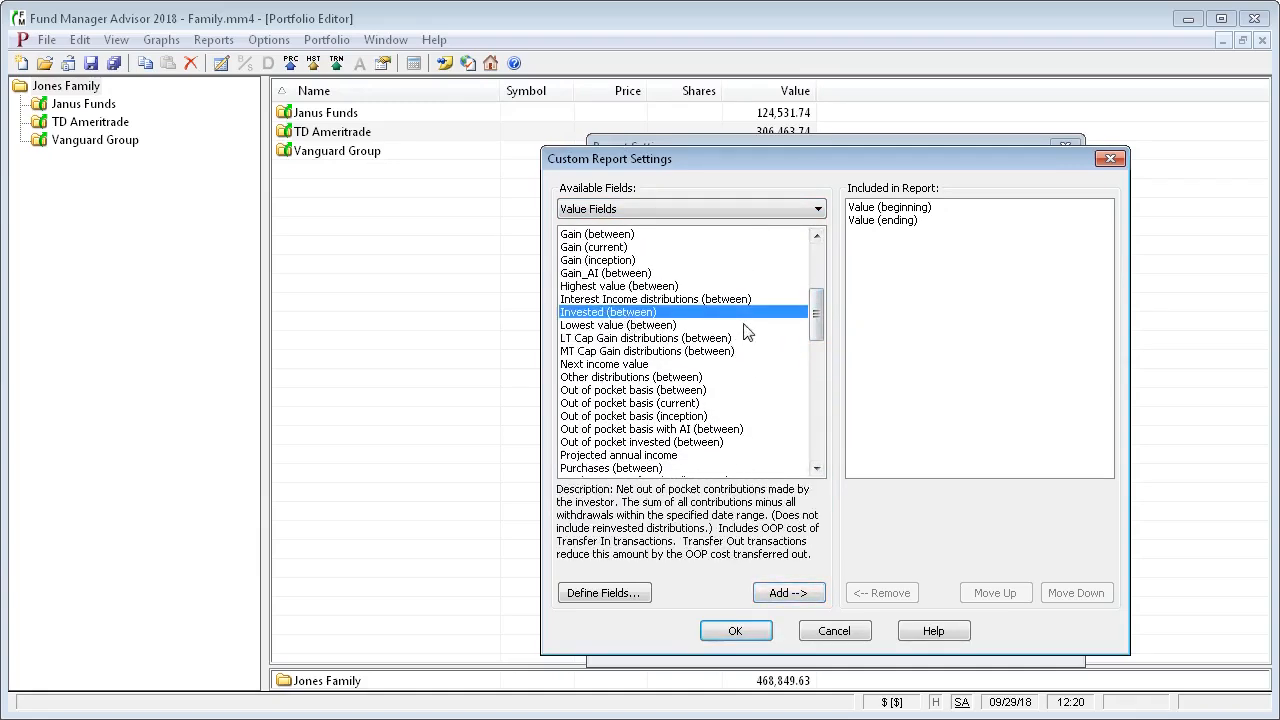
{"action": "left_click", "coordinate": [804, 596]}
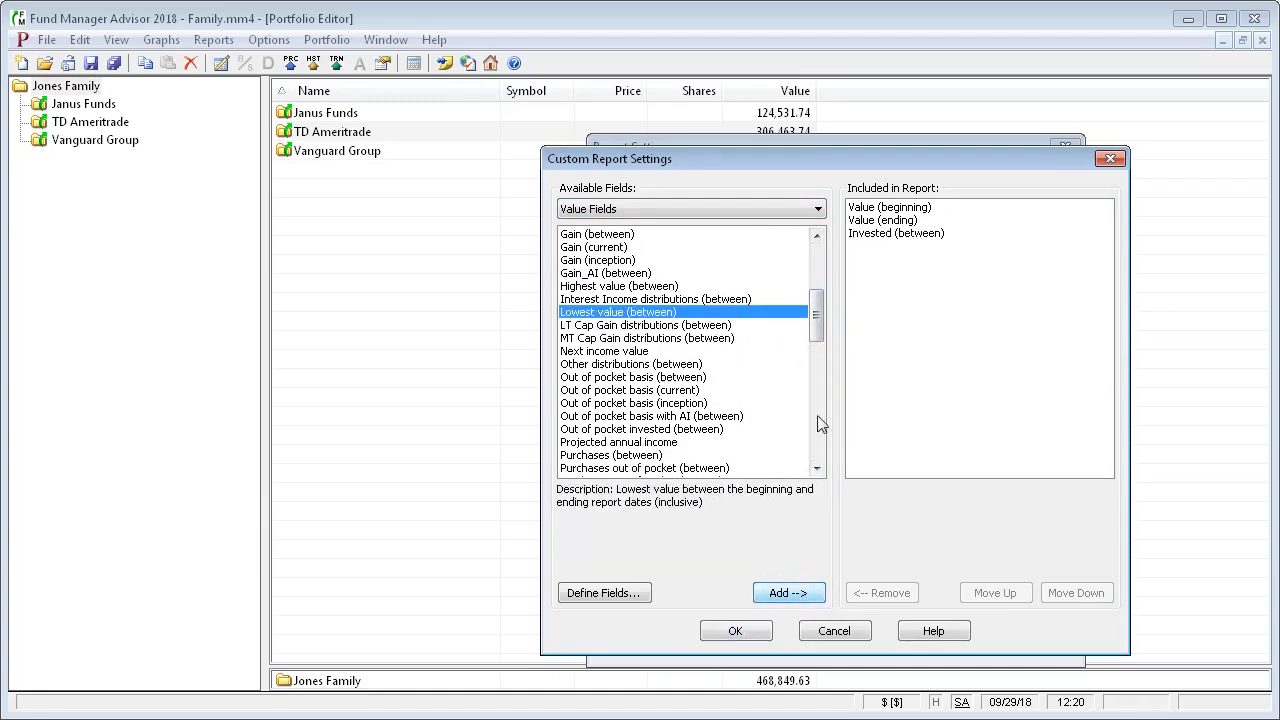
{"action": "left_click", "coordinate": [651, 236]}
{"action": "left_click", "coordinate": [785, 597]}
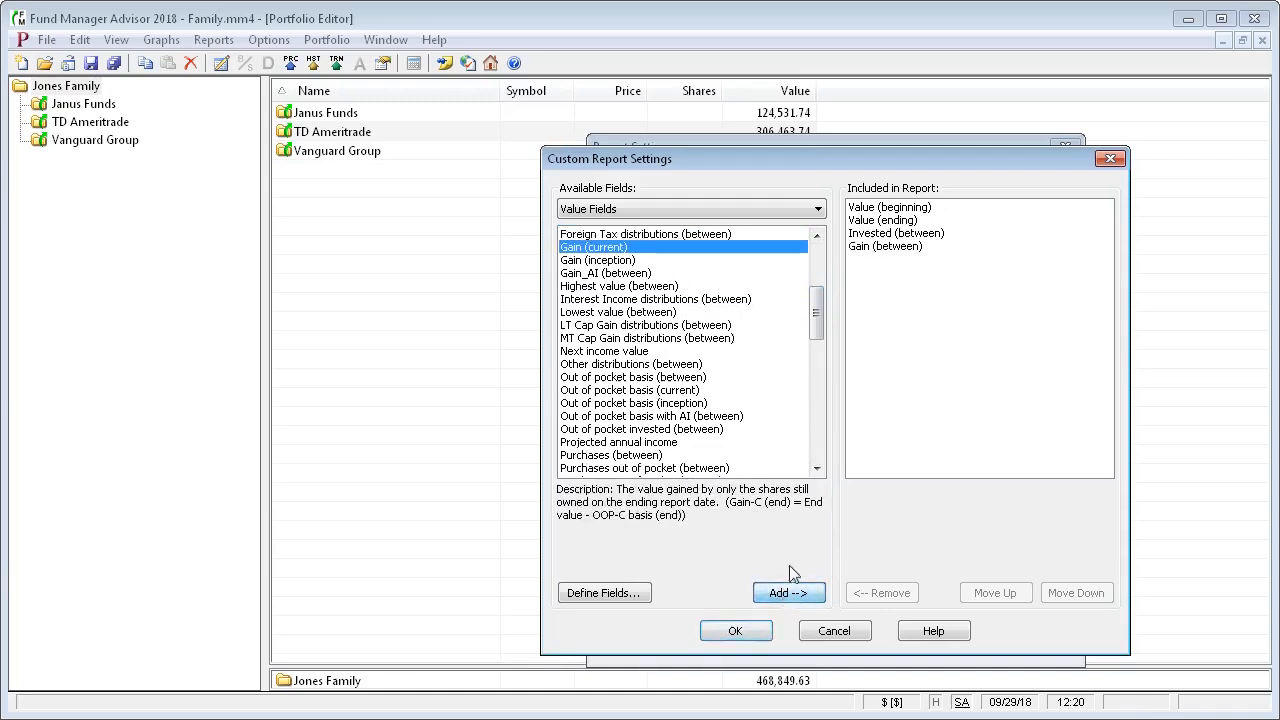
Add the ROI yield (between) field from the Percentage Fields category to the custom report
{"action": "left_click", "coordinate": [819, 208]}
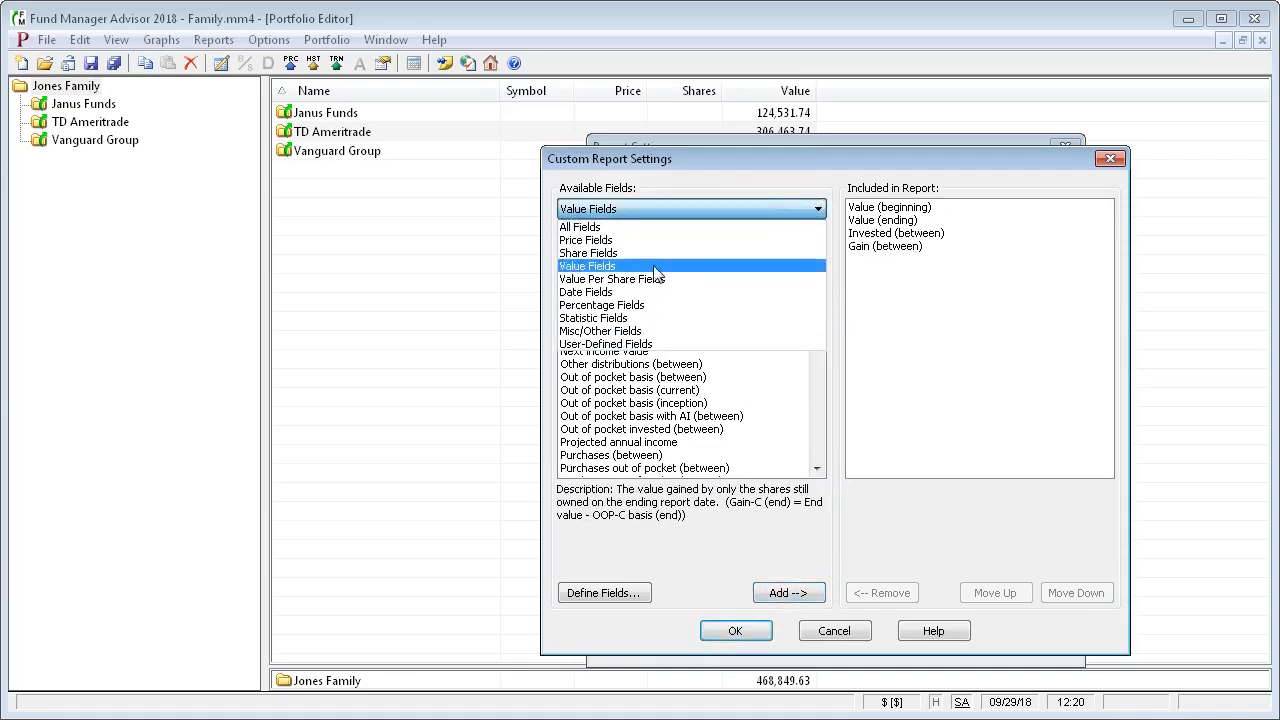
{"action": "left_click", "coordinate": [632, 305]}
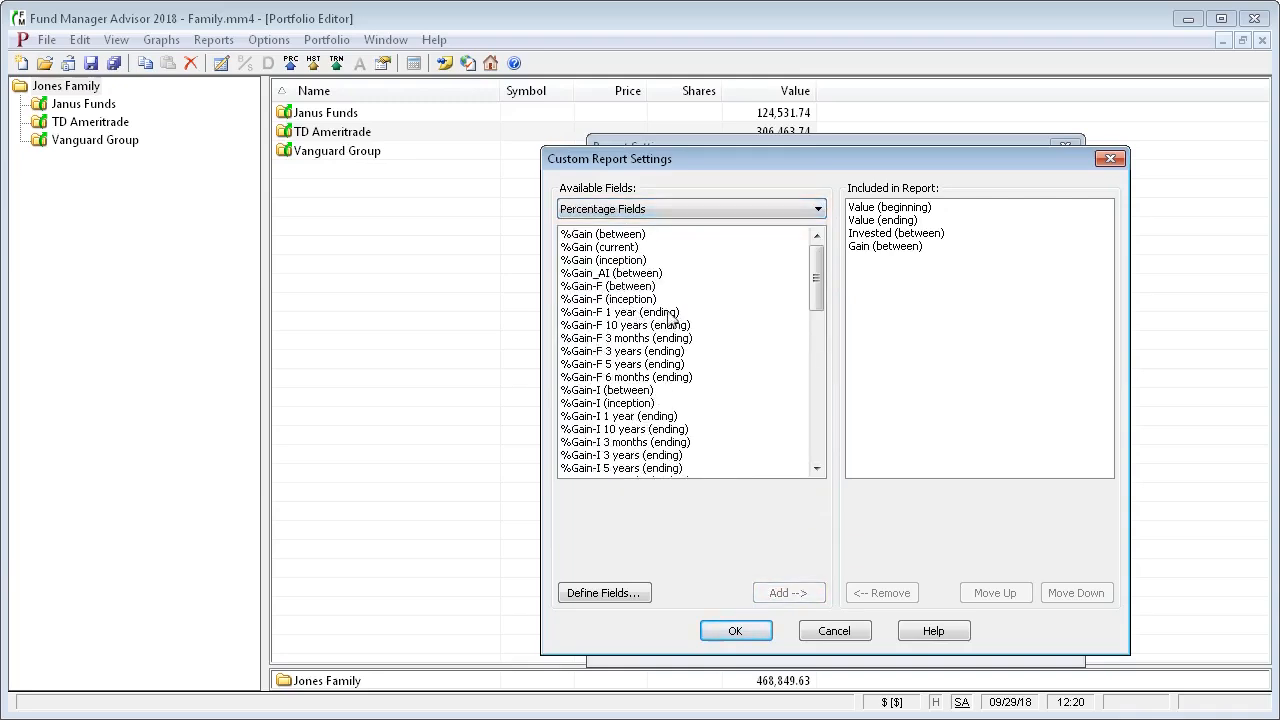
{"action": "left_click_drag", "start_coordinate": [817, 262], "coordinate": [818, 386]}
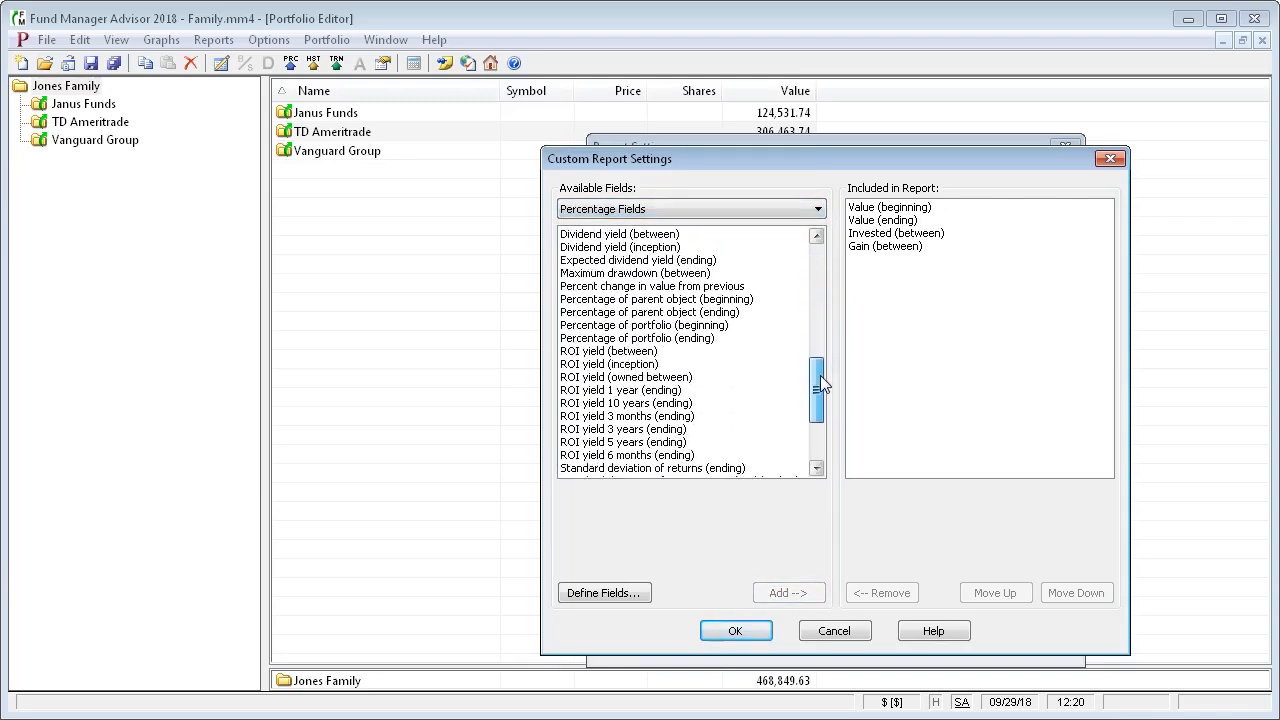
{"action": "left_click", "coordinate": [642, 352]}
{"action": "left_click", "coordinate": [786, 593]}
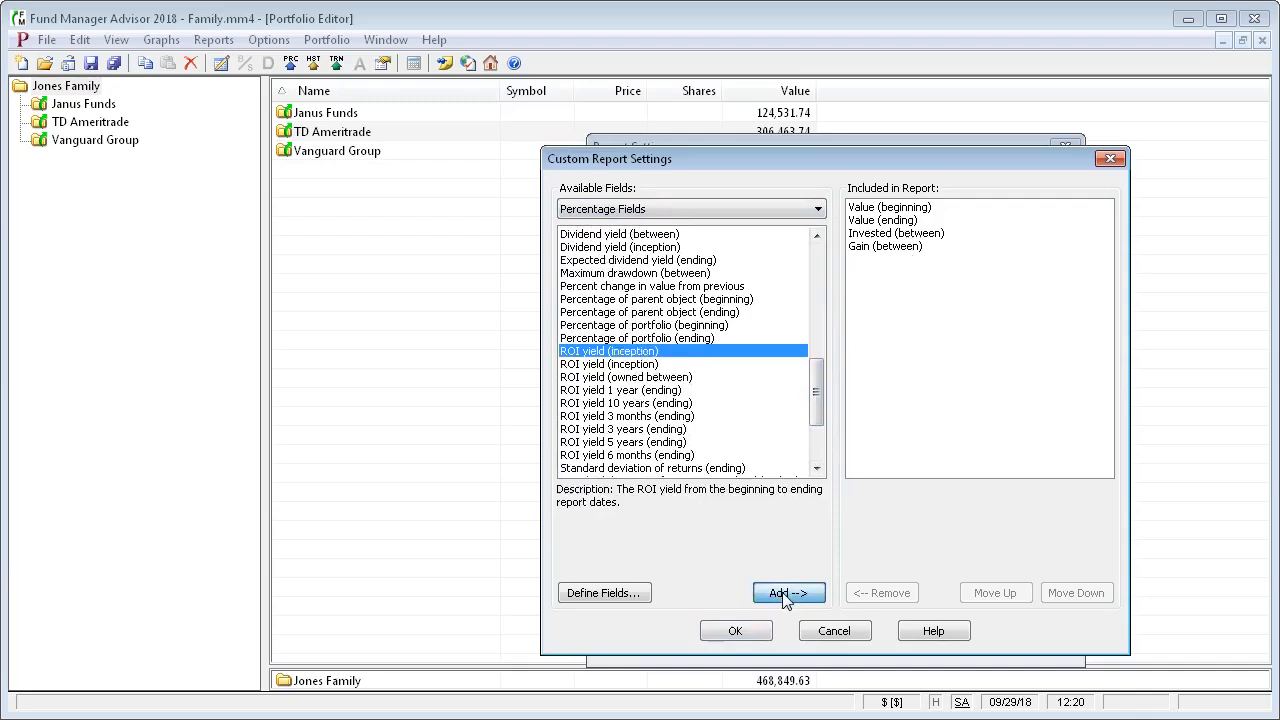
Reorder the included fields so Invested (between) comes directly before Value (ending), and accept the custom settings
{"action": "left_click", "coordinate": [896, 210]}
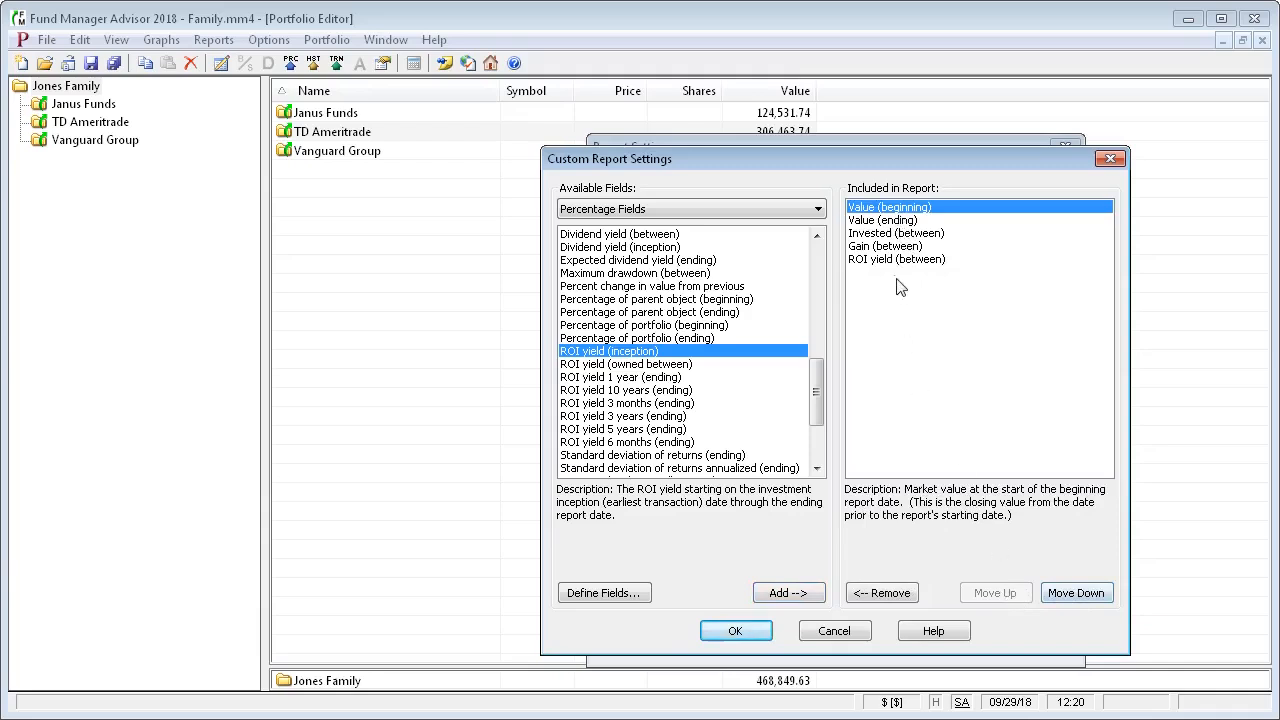
{"action": "left_click_drag", "start_coordinate": [896, 236], "coordinate": [898, 220]}
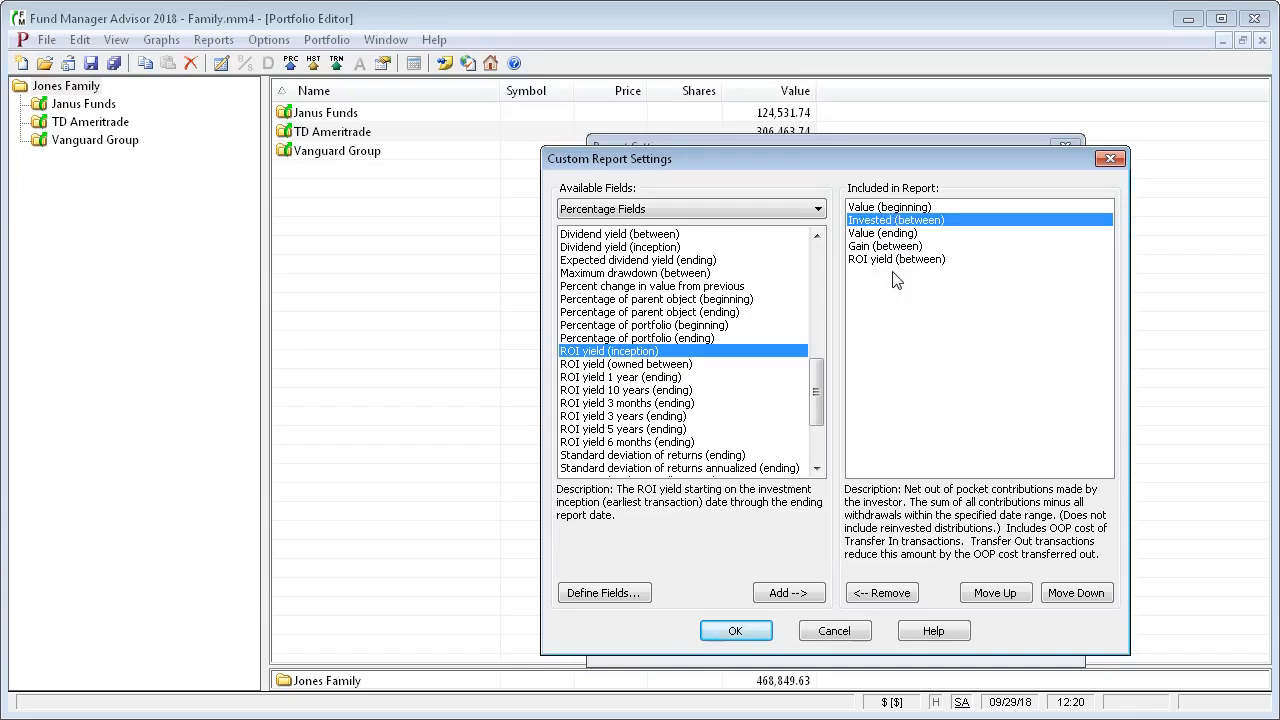
{"action": "left_click", "coordinate": [736, 631]}
Generate the Custom report for the Year to date period and sort it by ROI (btw)
{"action": "left_click", "coordinate": [781, 422]}
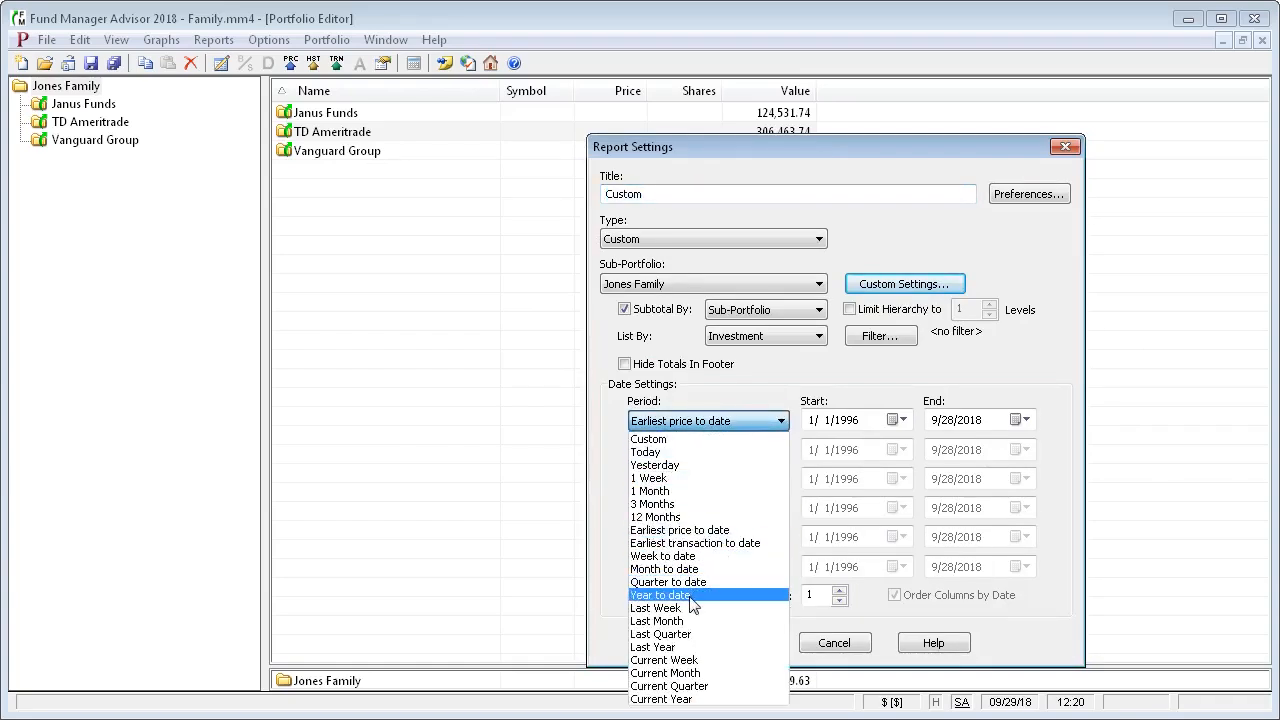
{"action": "left_click", "coordinate": [730, 595]}
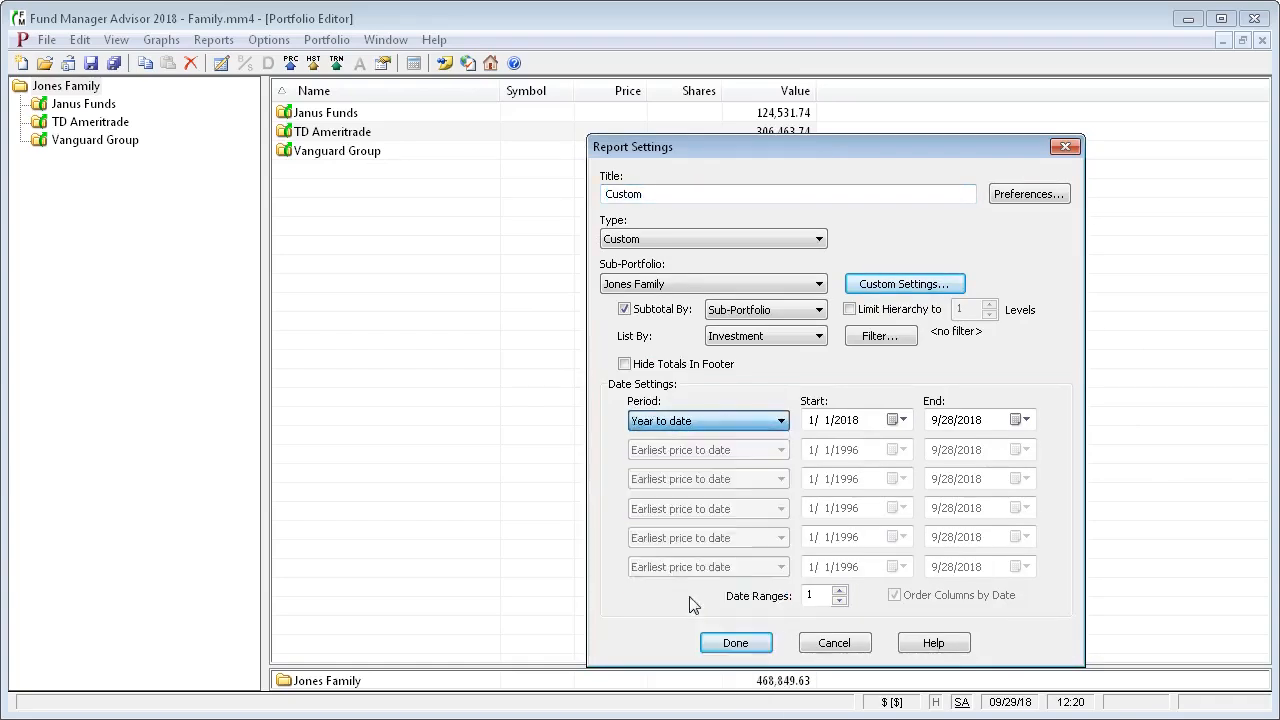
{"action": "left_click", "coordinate": [736, 645]}
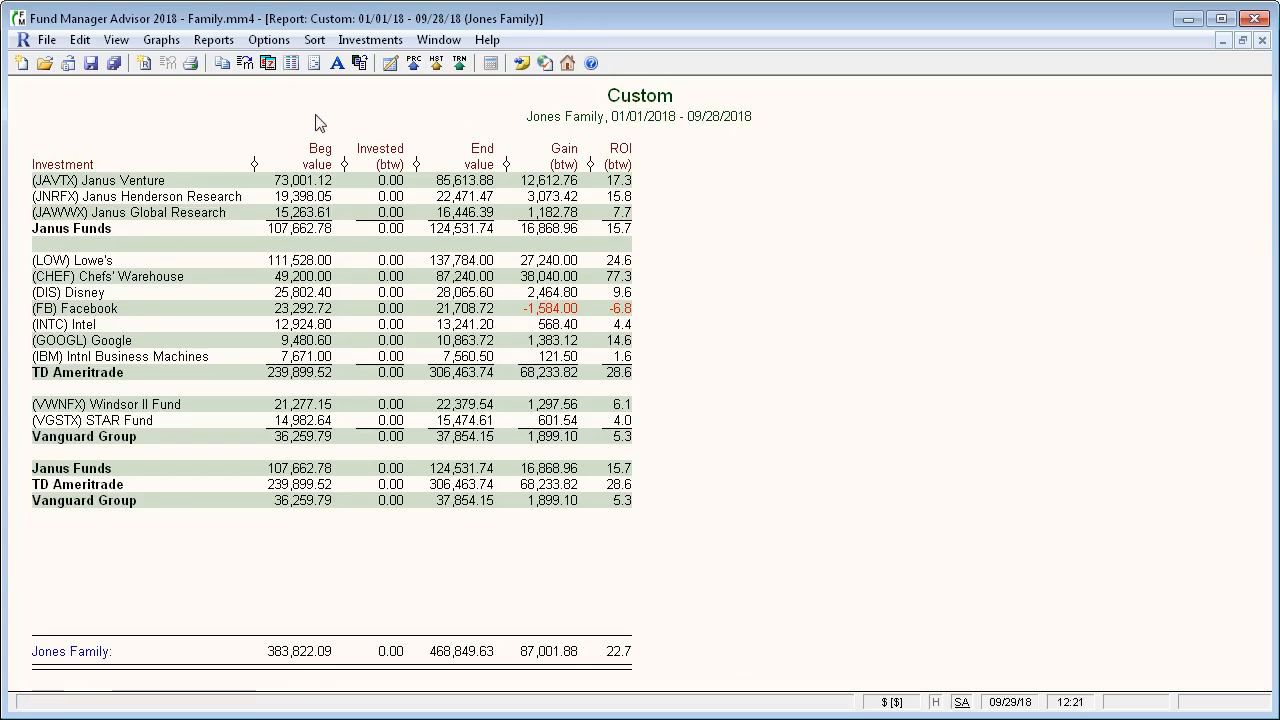
{"action": "left_click", "coordinate": [314, 40]}
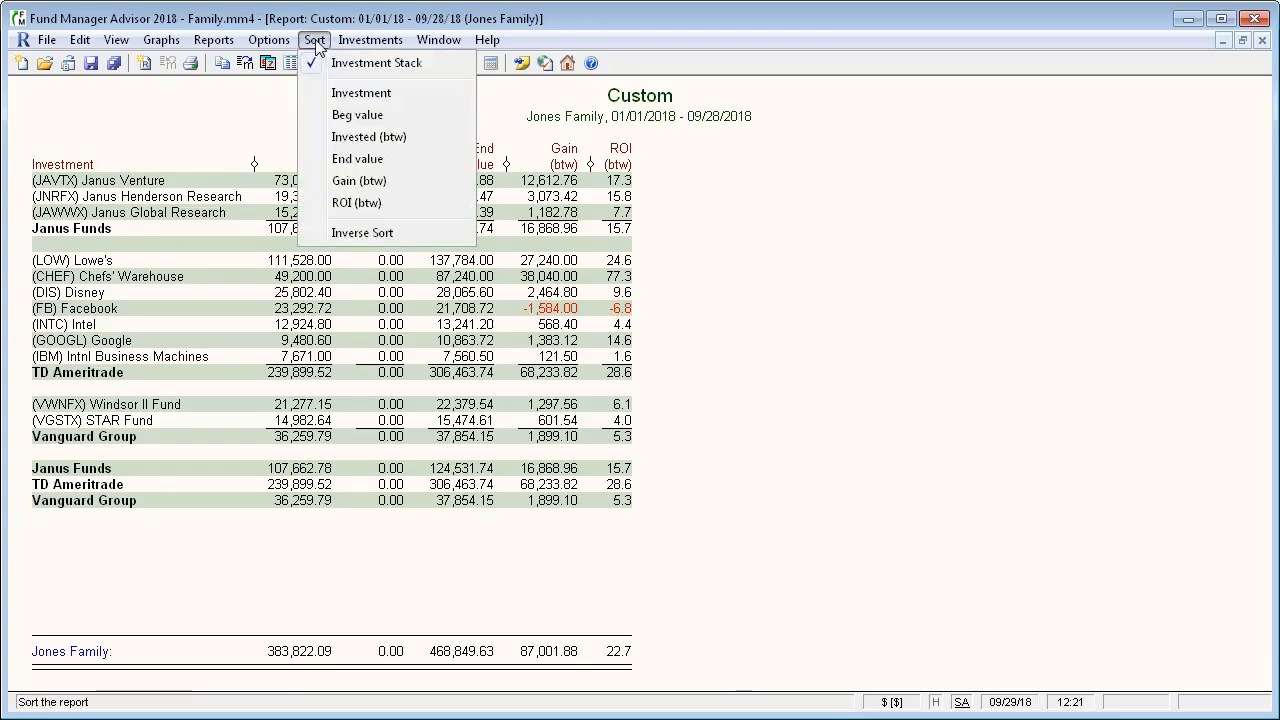
{"action": "left_click", "coordinate": [358, 203]}
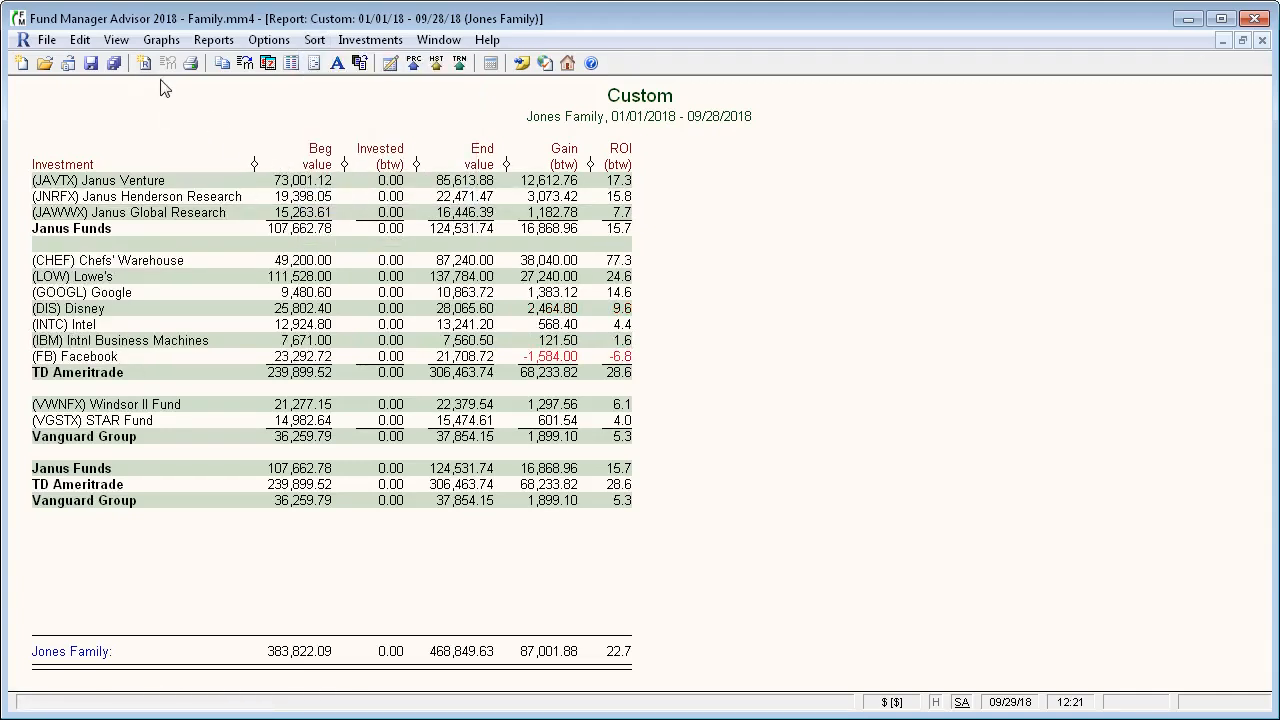
Change the report's sub-portfolio to TD Ameritrade in the report settings and regenerate the report
{"action": "left_click", "coordinate": [80, 40]}
{"action": "left_click", "coordinate": [110, 128]}
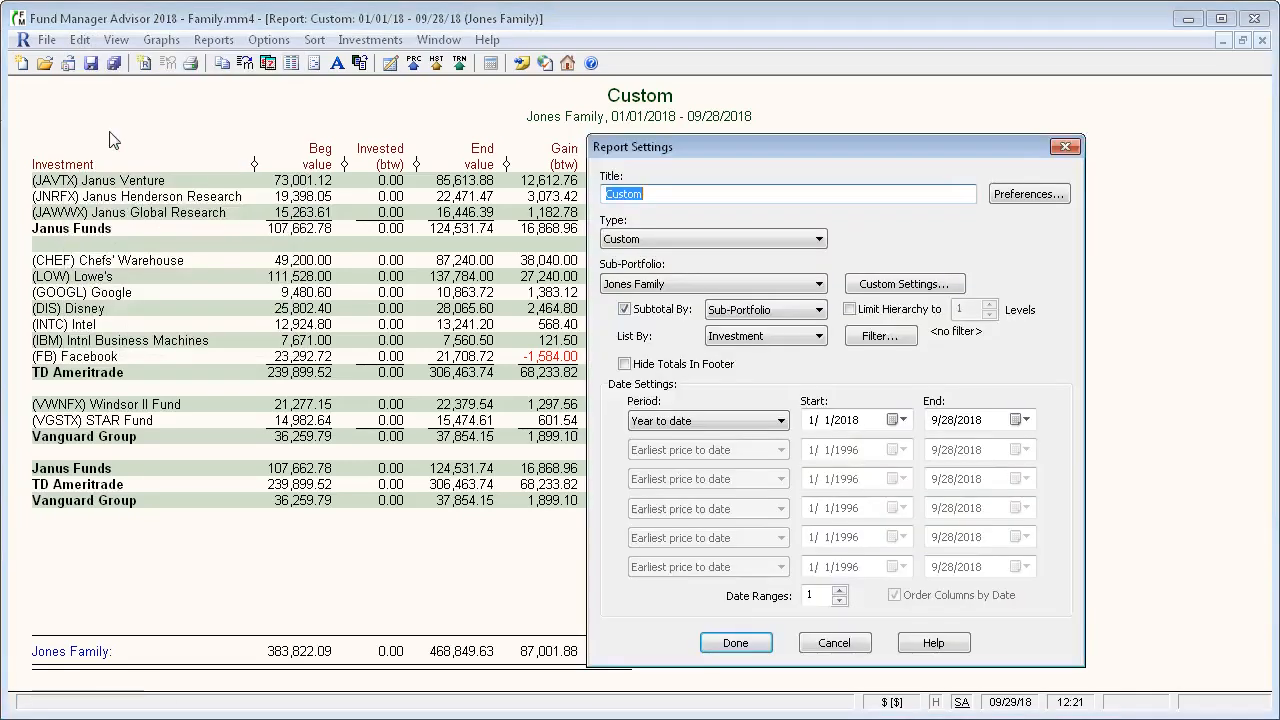
{"action": "left_click", "coordinate": [636, 285]}
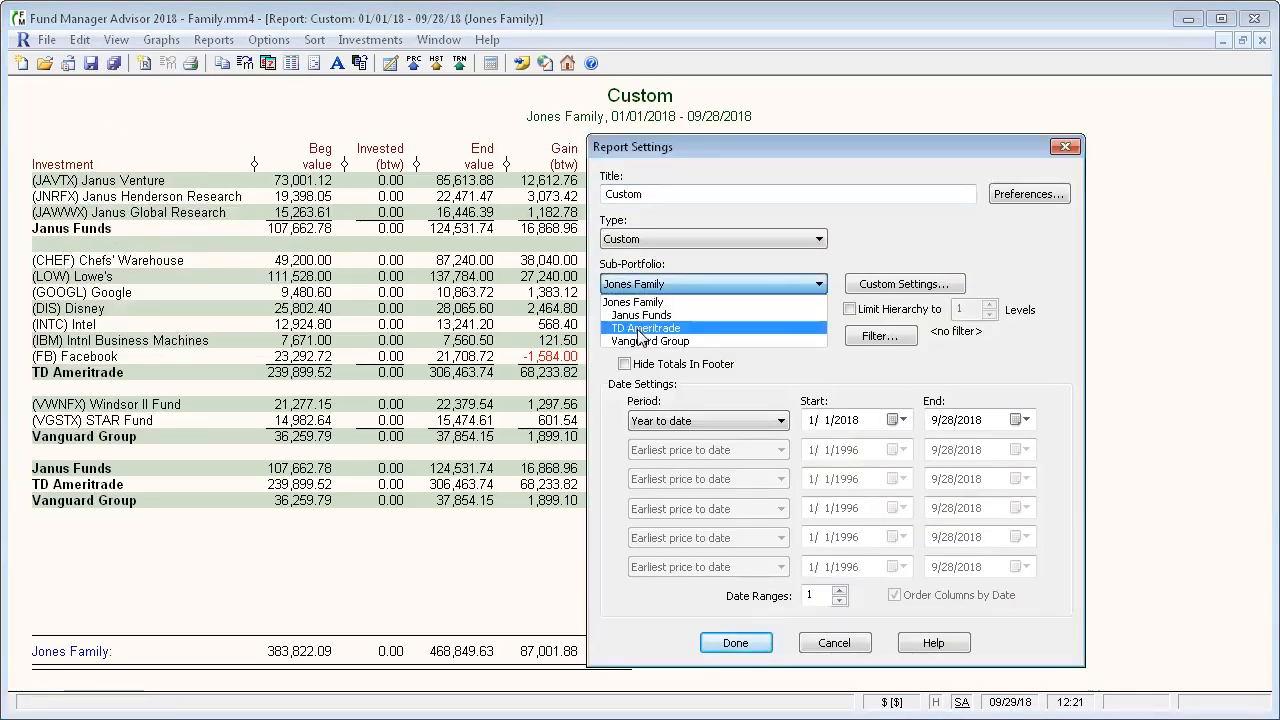
{"action": "left_click", "coordinate": [645, 332]}
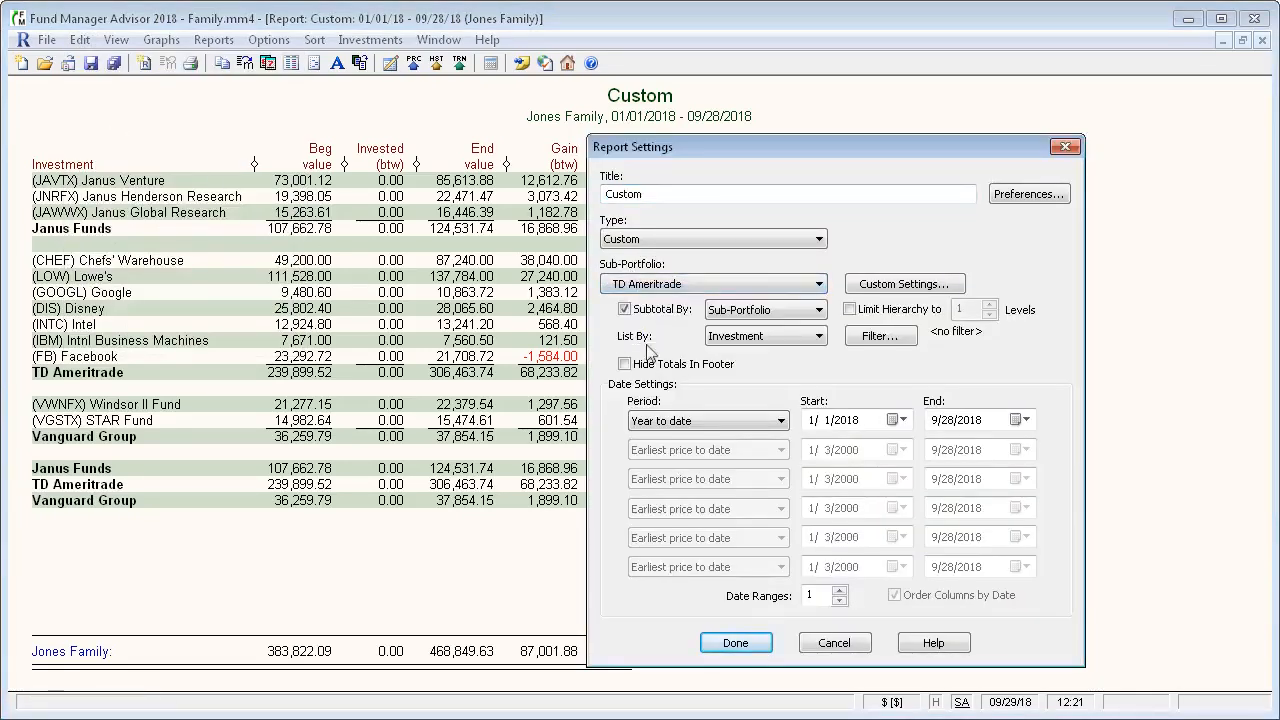
{"action": "left_click", "coordinate": [736, 645]}
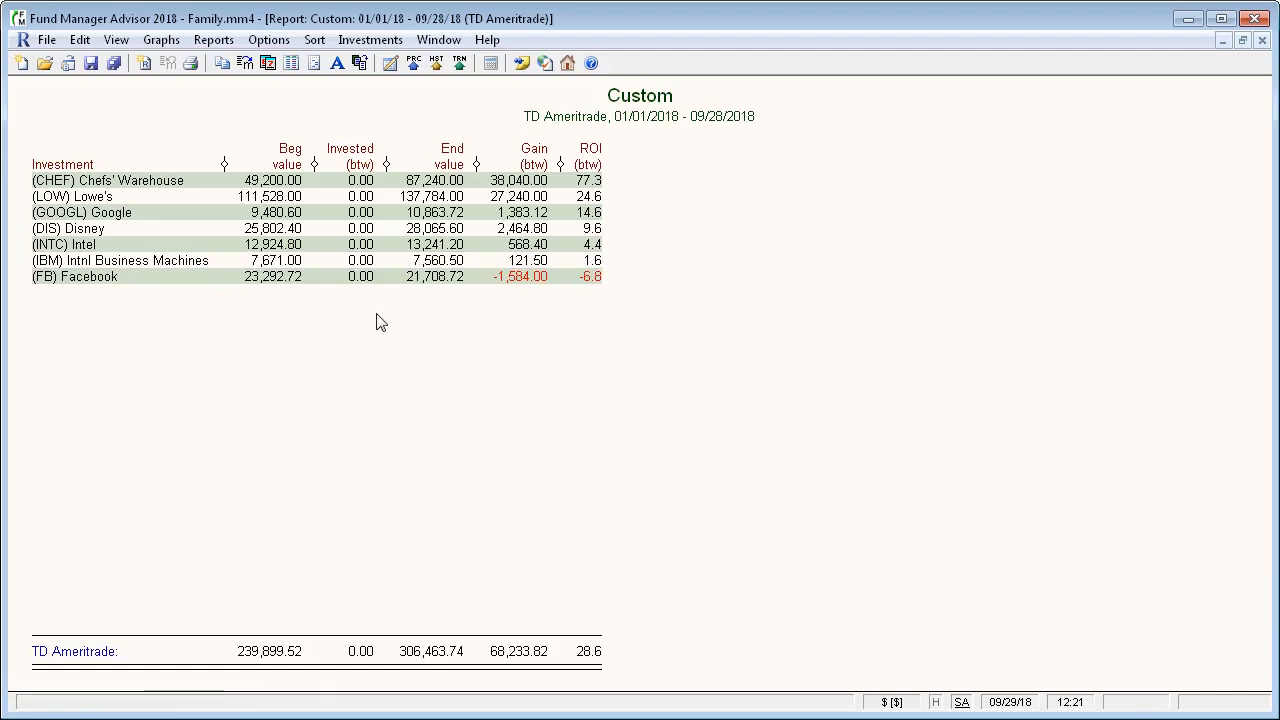
Memorize the report as a new memorized report named "My Favorite Report" with Float End Date enabled
{"action": "left_click", "coordinate": [79, 44]}
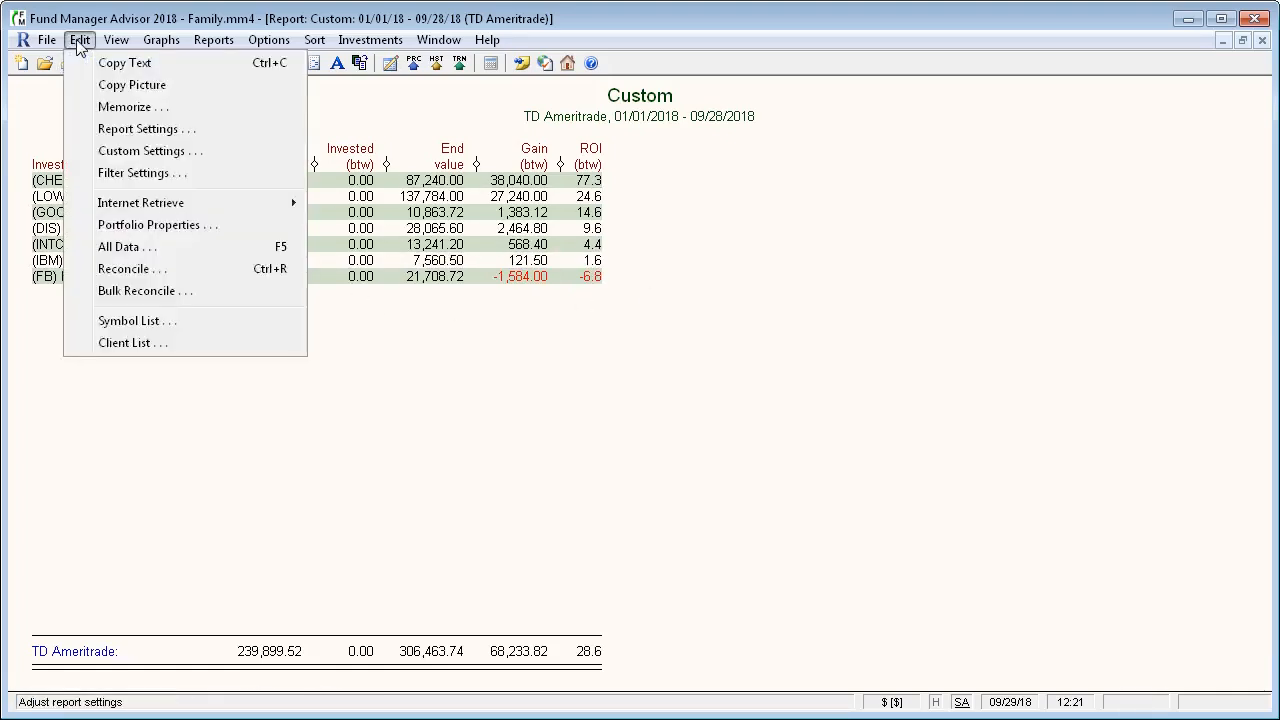
{"action": "left_click", "coordinate": [100, 108]}
{"action": "left_click", "coordinate": [740, 395]}
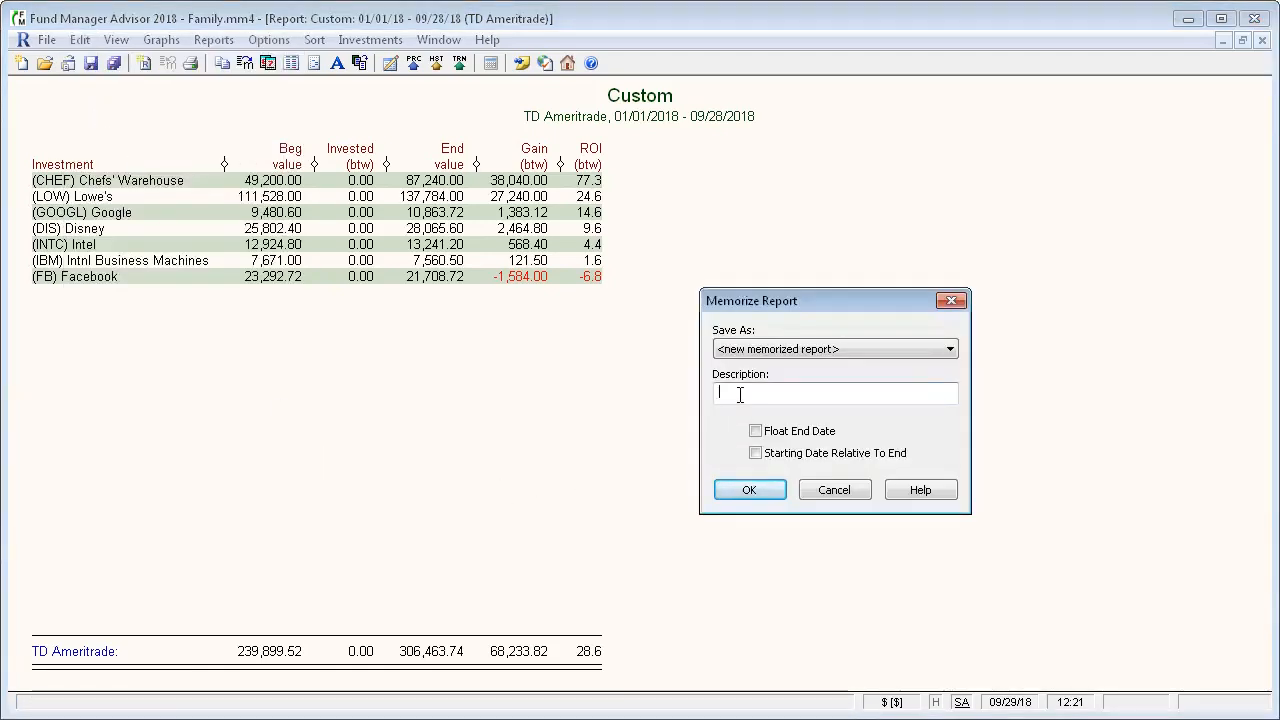
{"action": "type", "text": "My Favorite Report"}
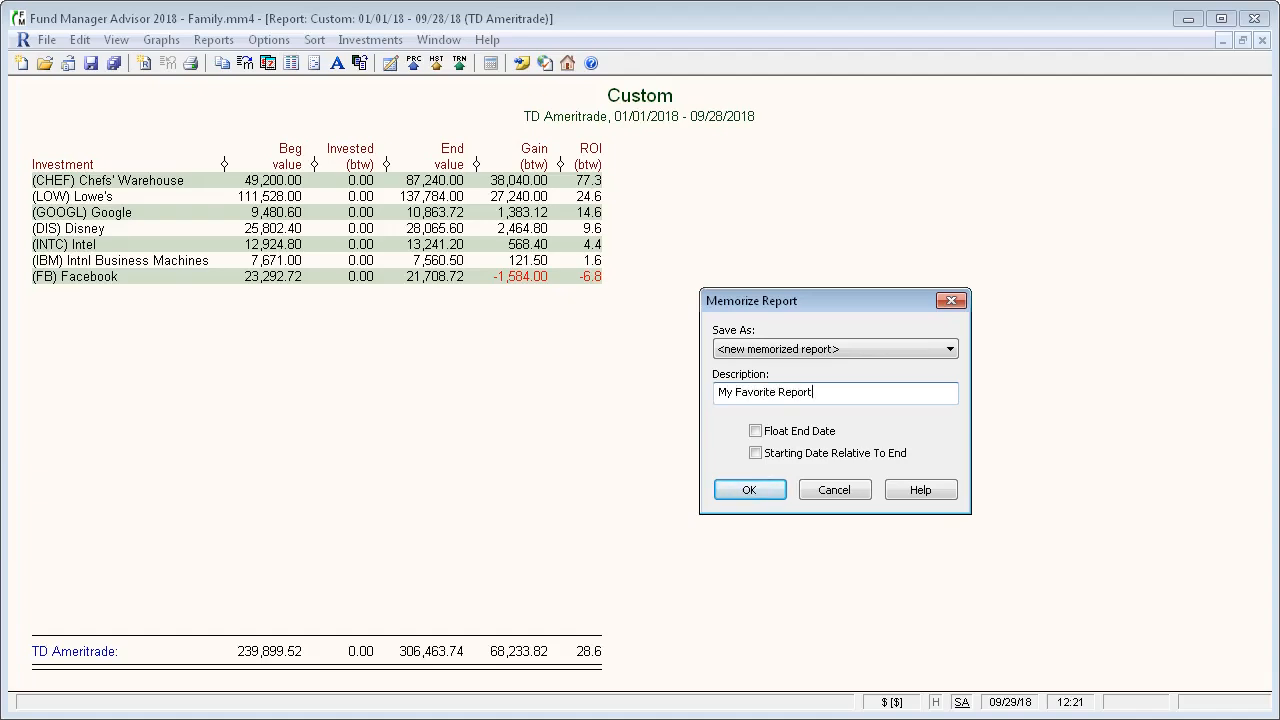
{"action": "left_click", "coordinate": [755, 431]}
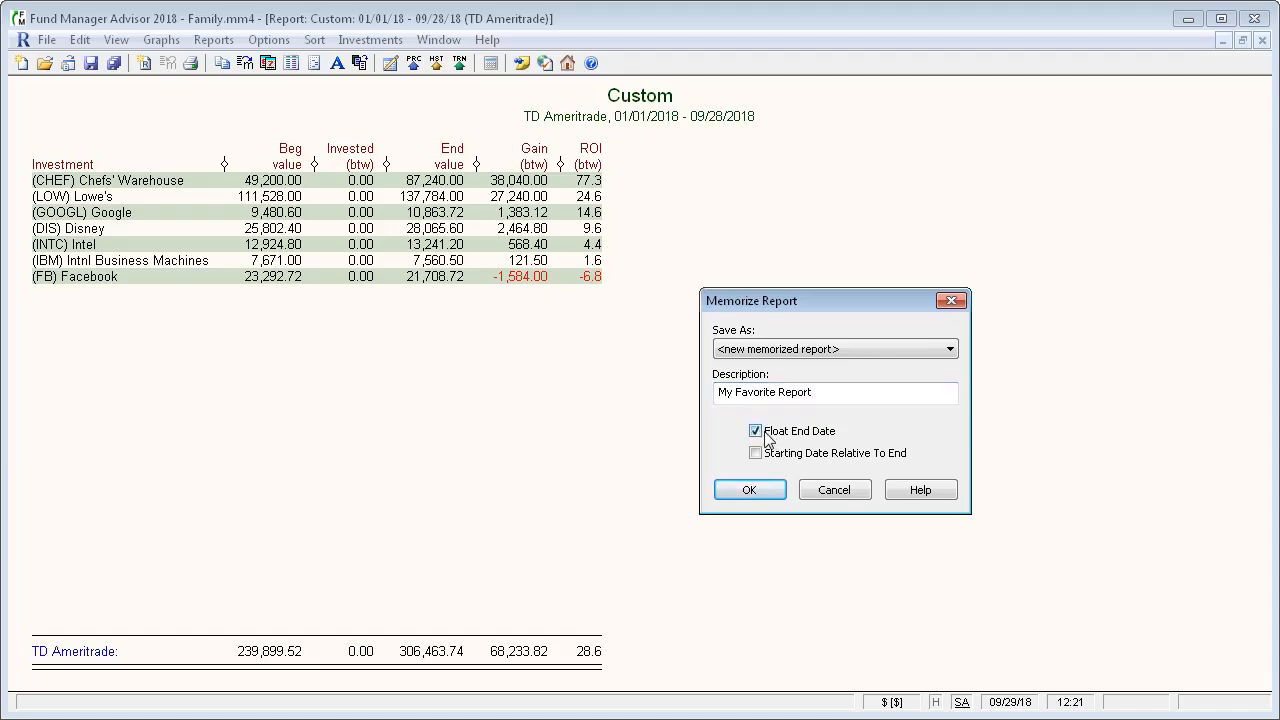
{"action": "left_click", "coordinate": [750, 495]}
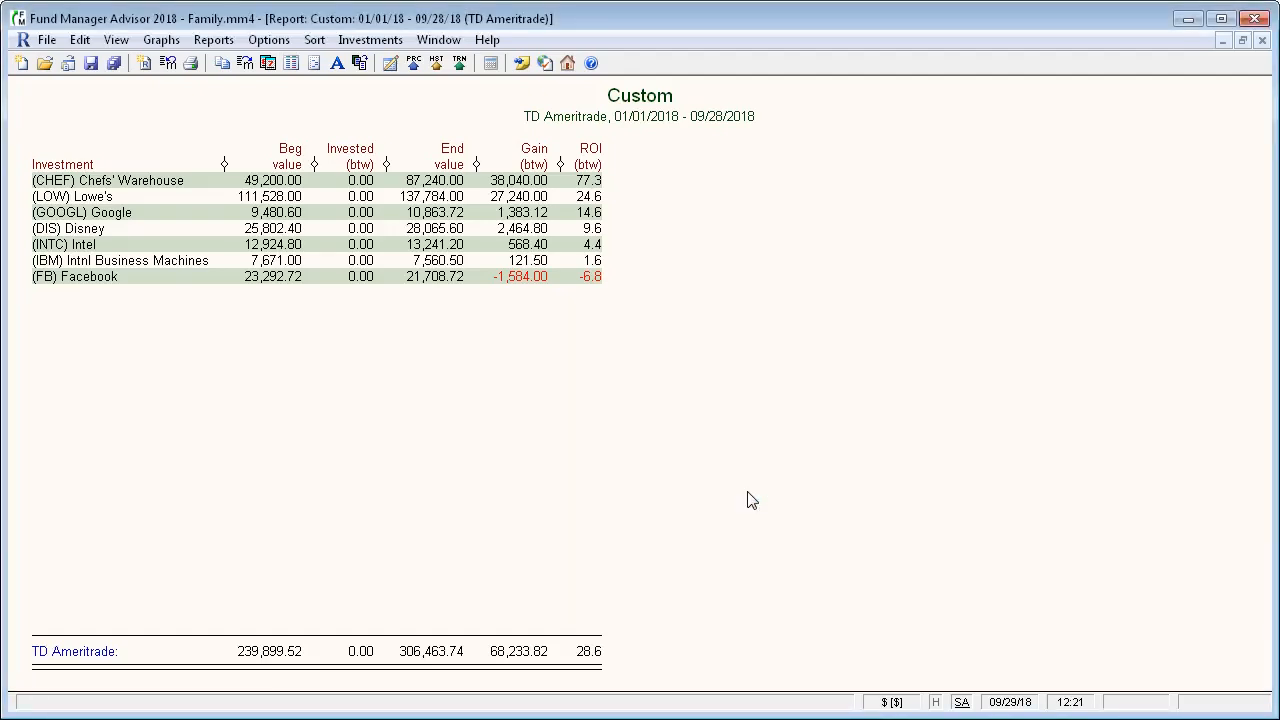
Close the Custom report and reopen it from the memorized report My Favorite Report
{"action": "left_click", "coordinate": [1262, 41]}
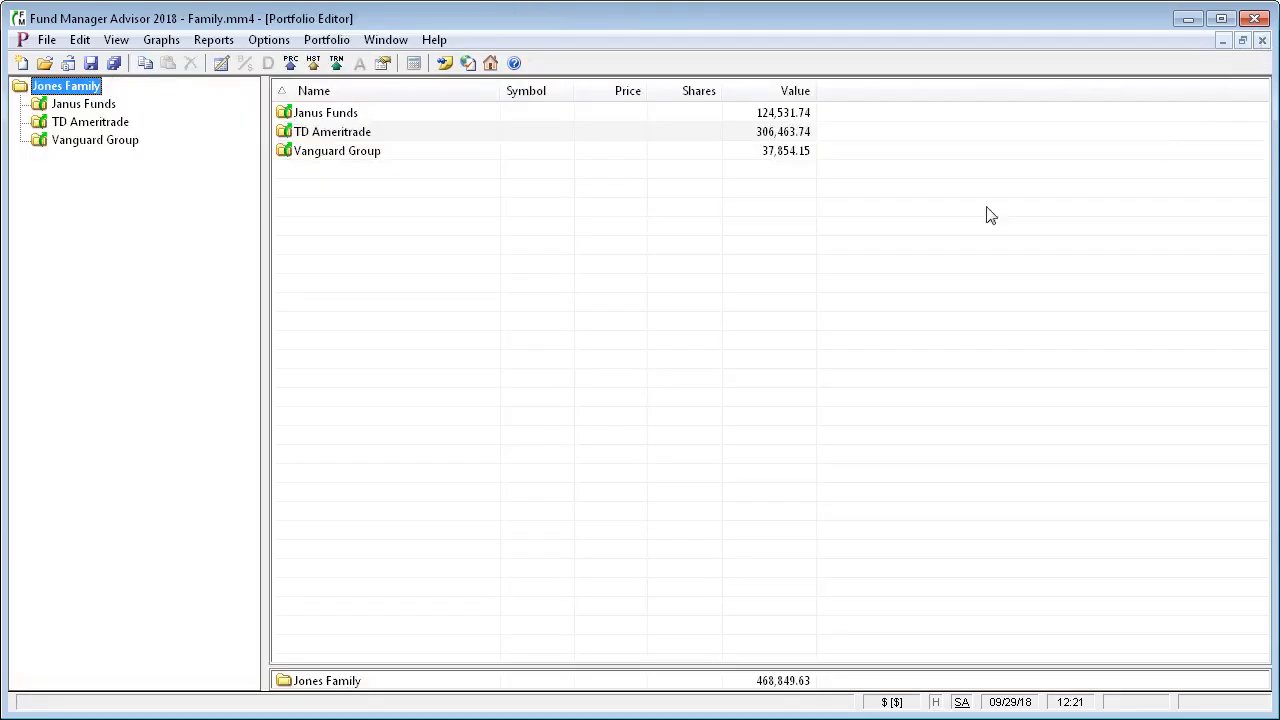
{"action": "left_click", "coordinate": [222, 40]}
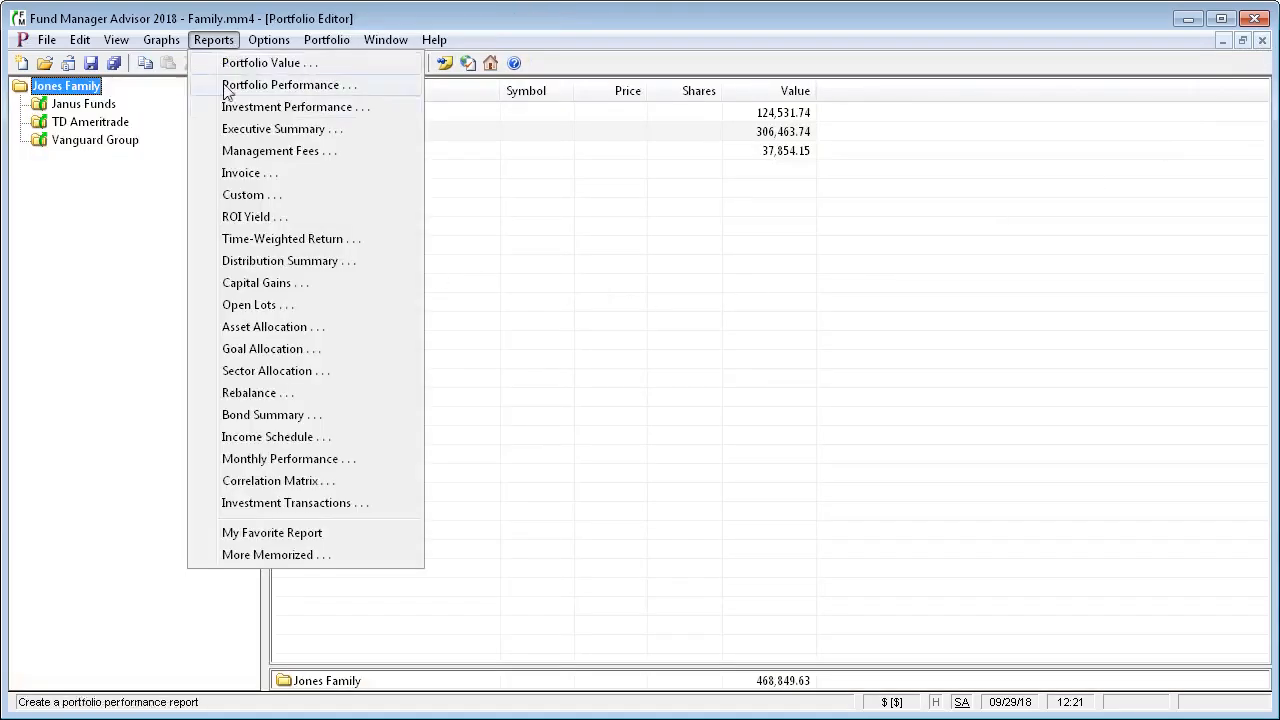
{"action": "left_click", "coordinate": [273, 538]}
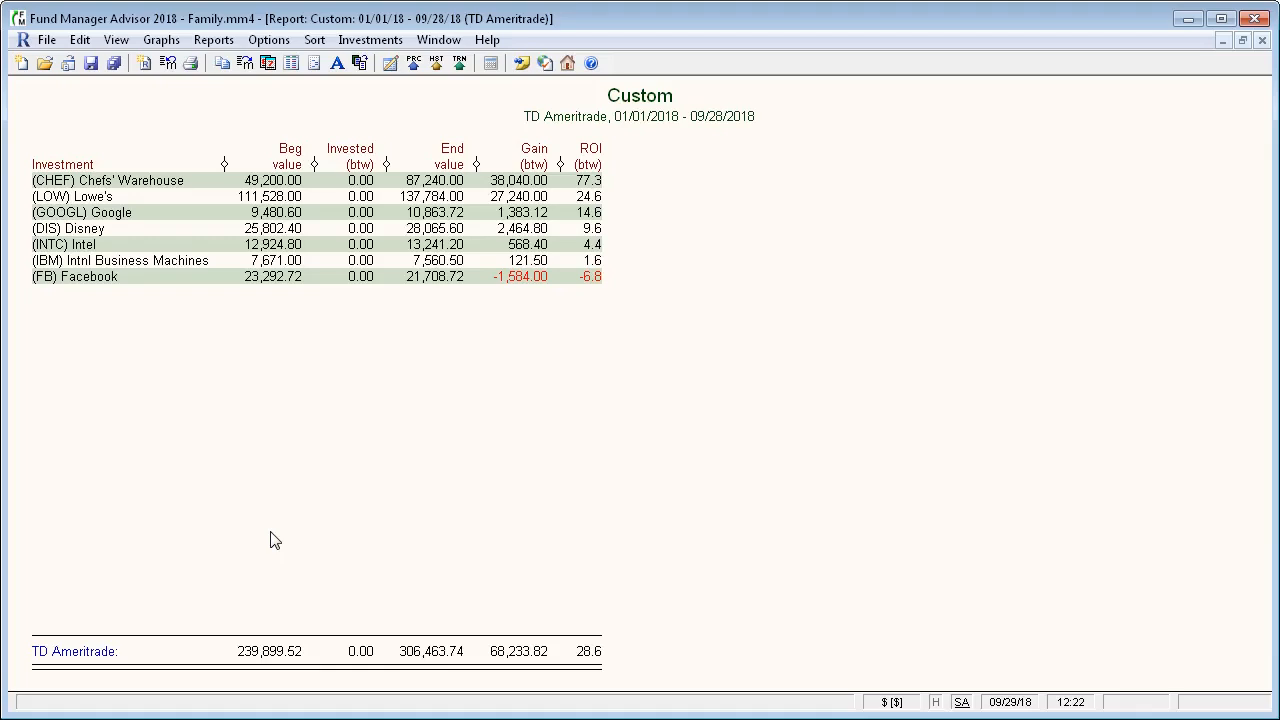
{"action": "left_click", "coordinate": [82, 42]}
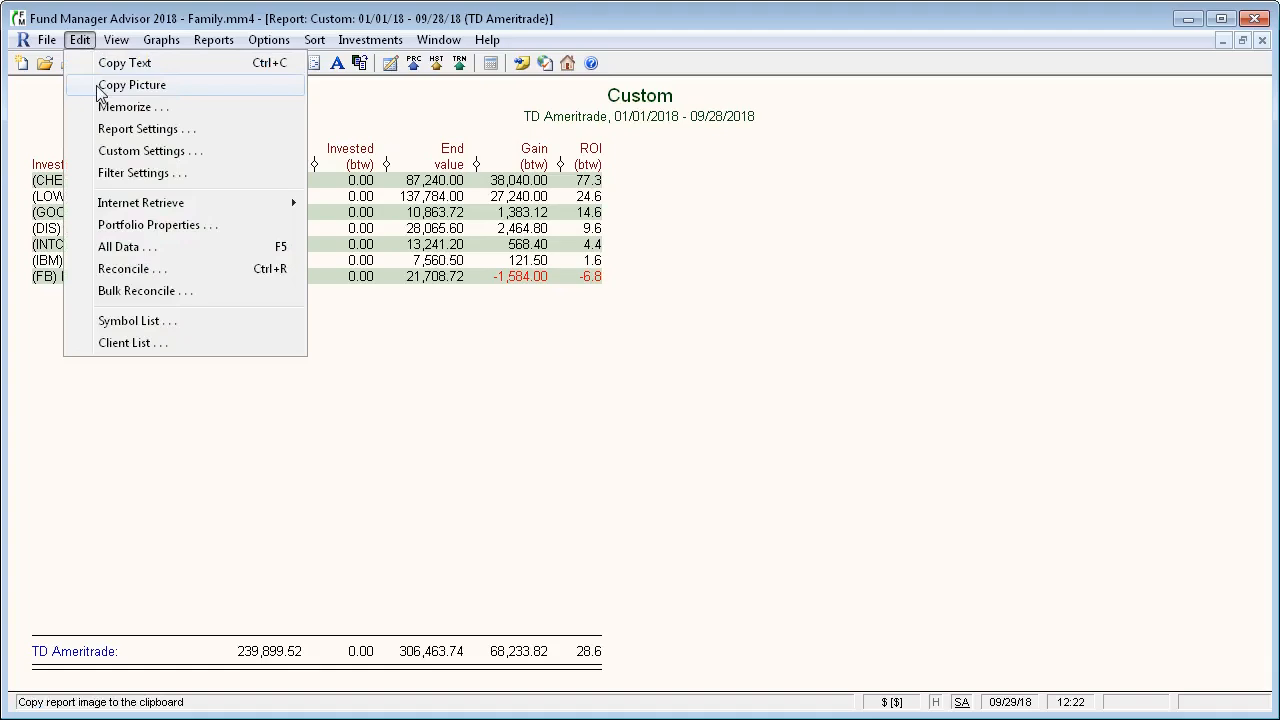
{"action": "mouse_move", "coordinate": [50, 42]}
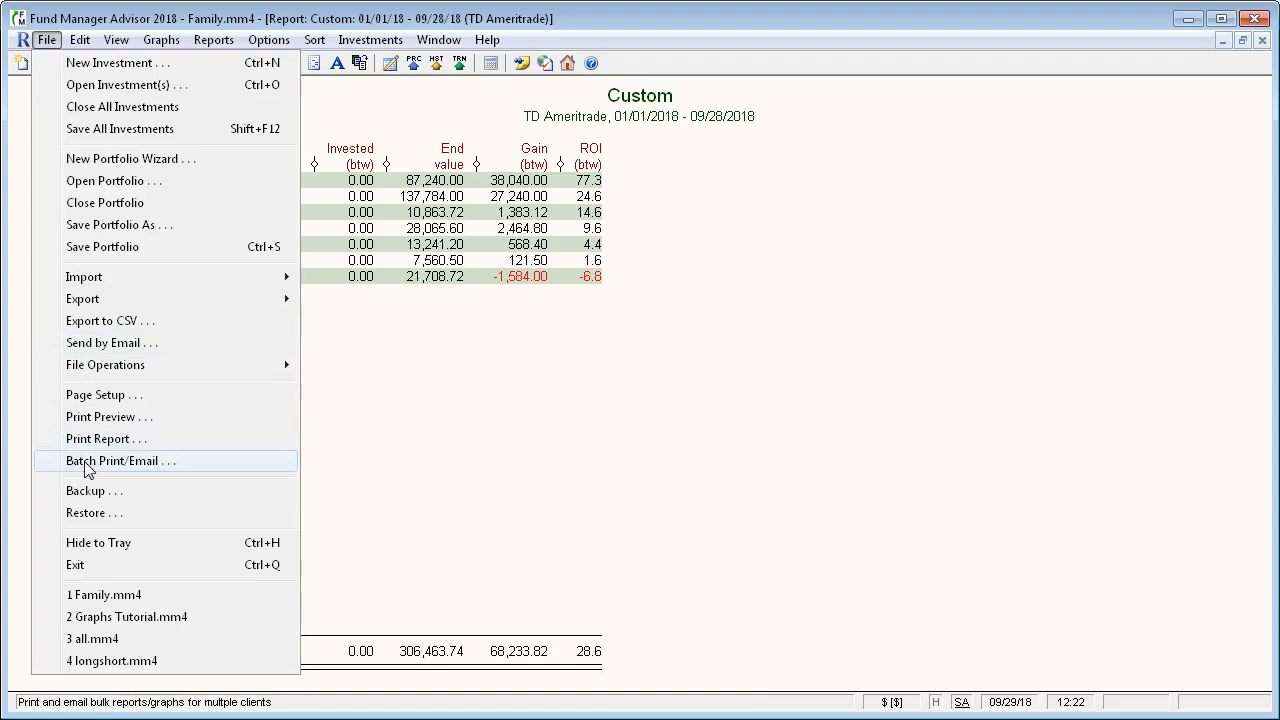
{"action": "left_click", "coordinate": [378, 470]}
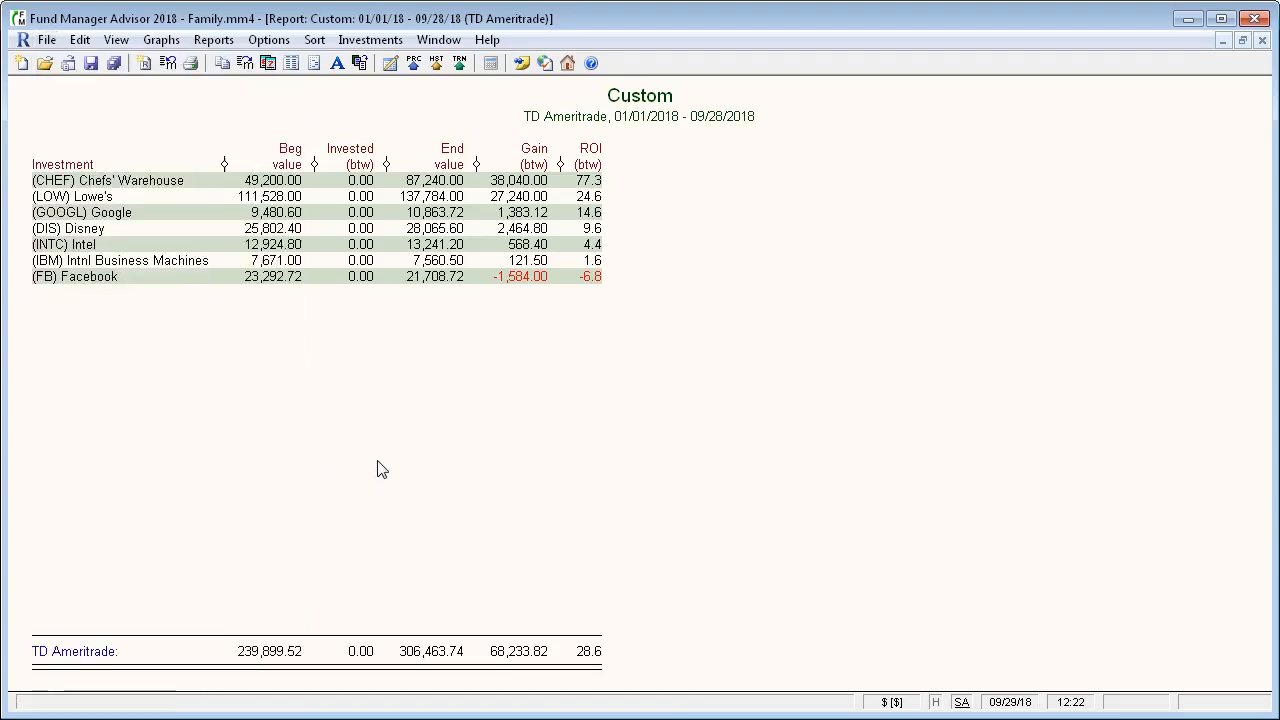